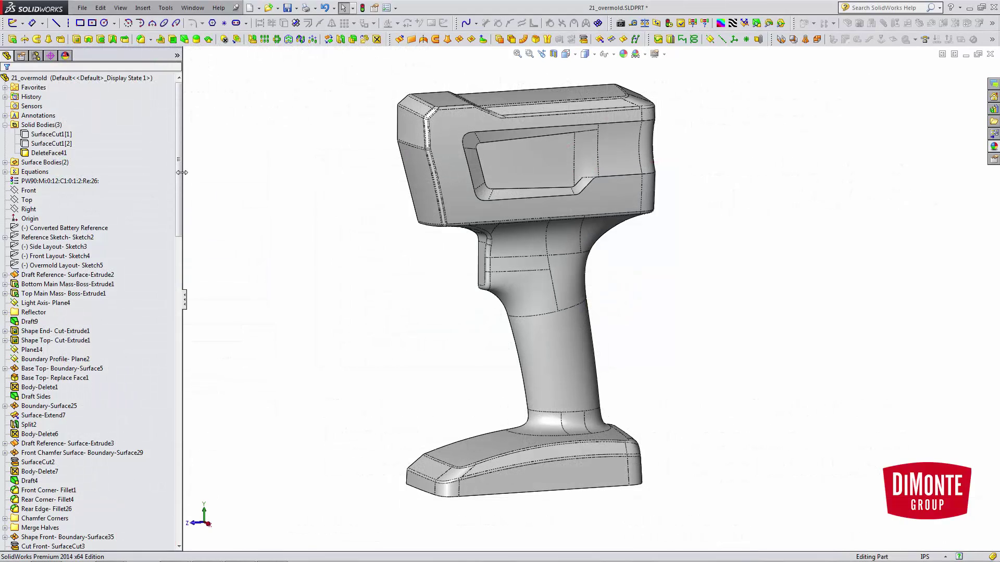
Roll the part forward in the Handle Overmold folder to just after the Create Overmold Bodies feature
drag(177, 182, 173, 448)
scroll(173, 448, down, 6)
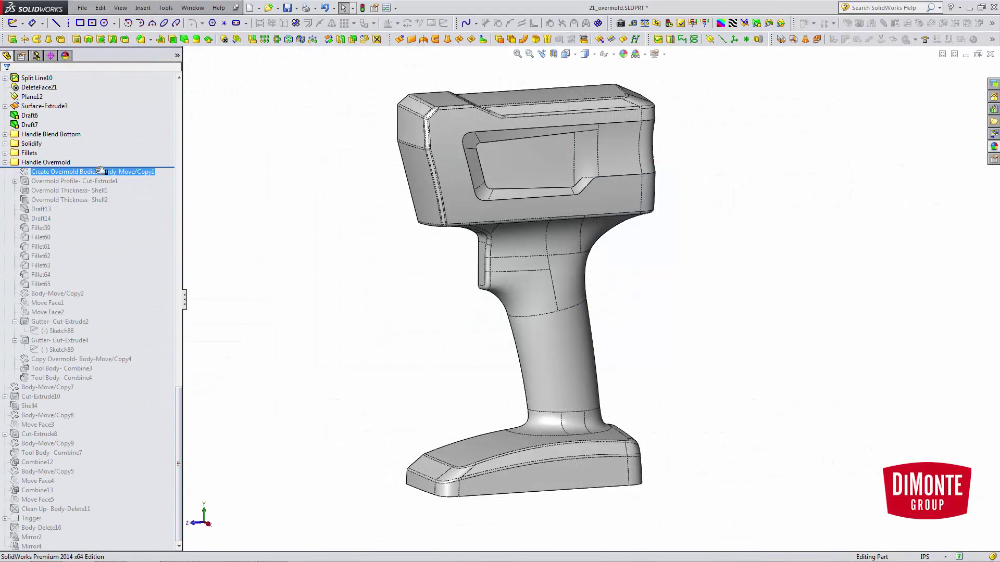
drag(162, 165, 167, 177)
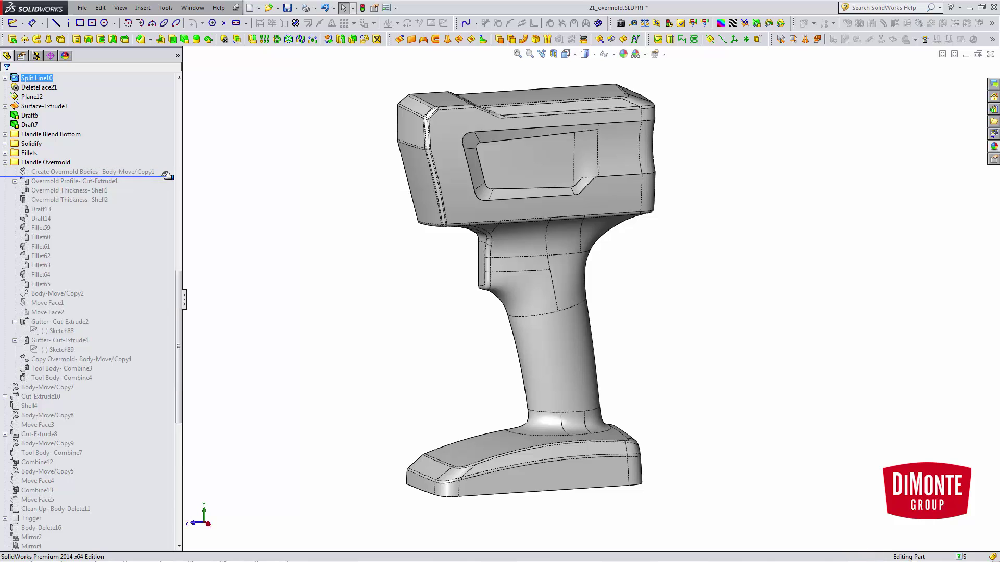
Review the Create Overmold Bodies definition, checking its source body and the Copy option, and close it
click(145, 171)
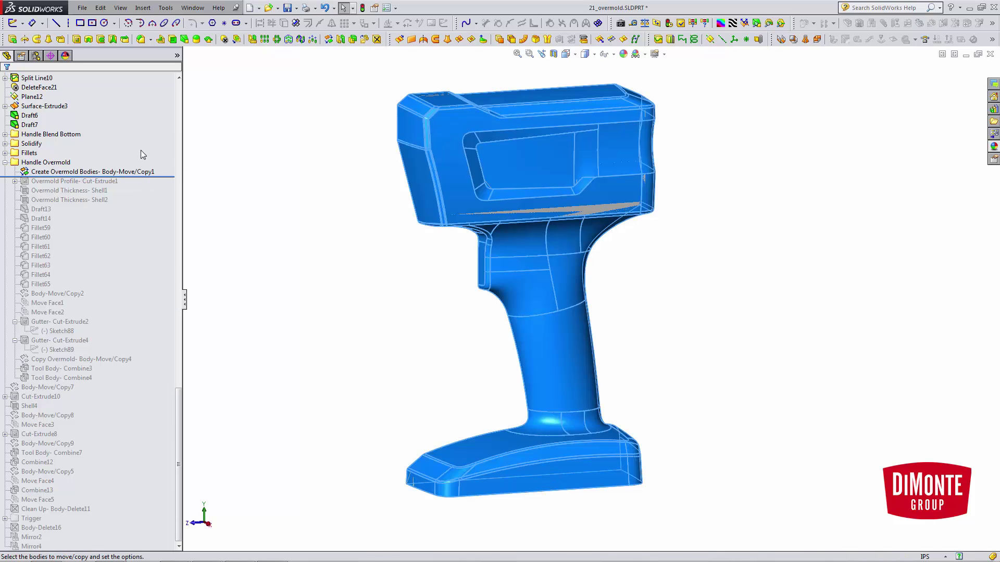
click(141, 150)
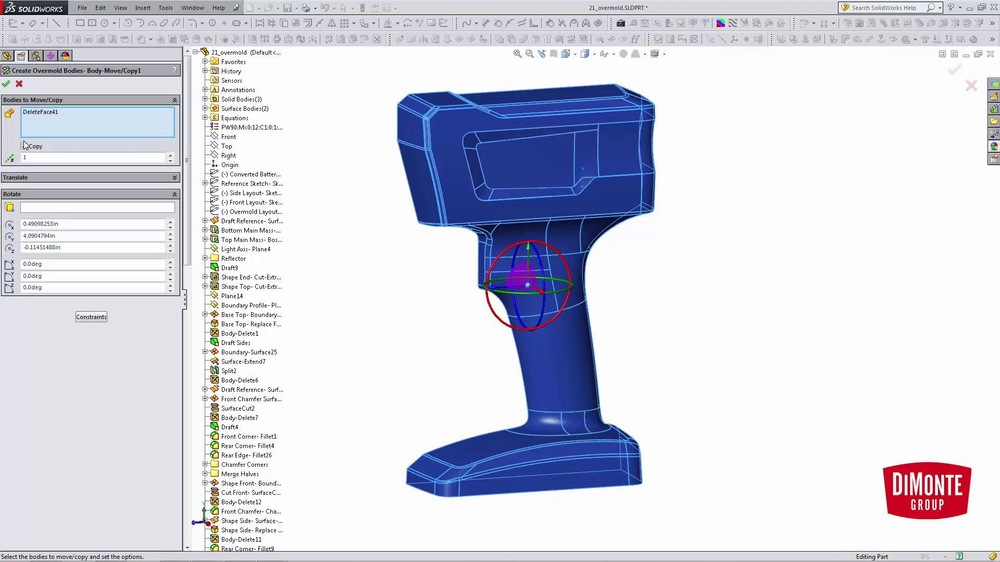
click(24, 146)
click(5, 84)
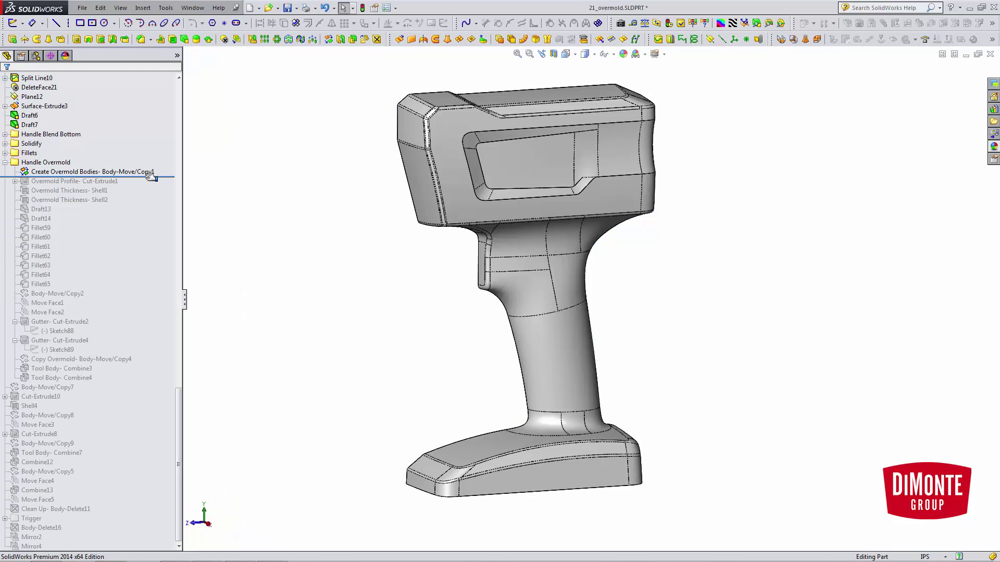
Hide the DeleteFace41 solid body and expand the display settings beside the feature tree
drag(179, 395, 168, 97)
click(52, 152)
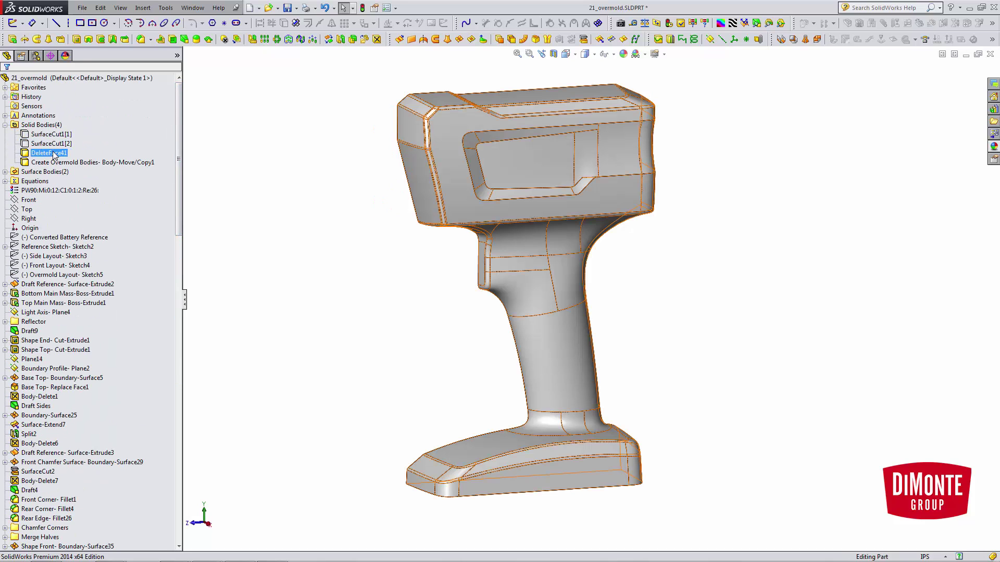
right_click(54, 155)
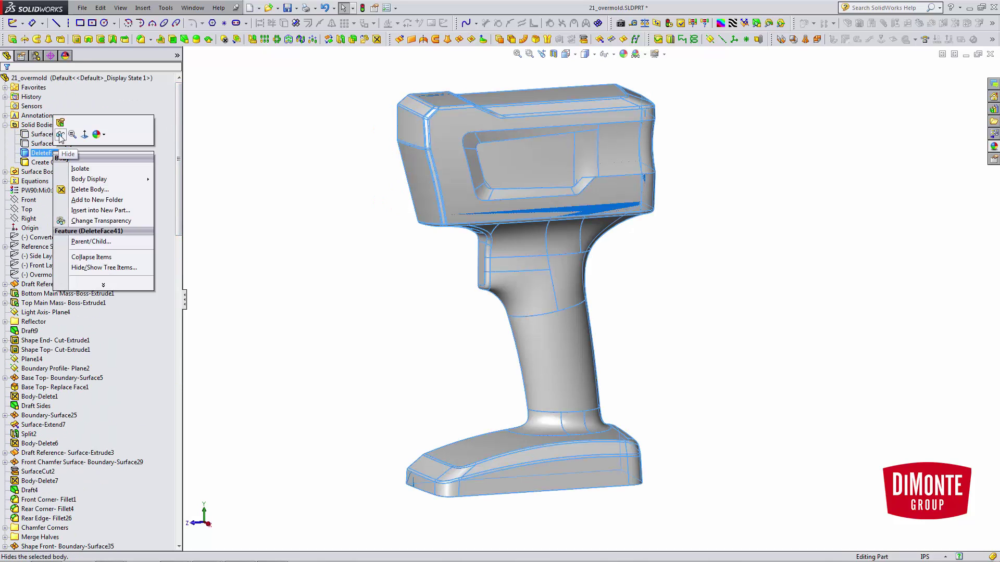
click(61, 136)
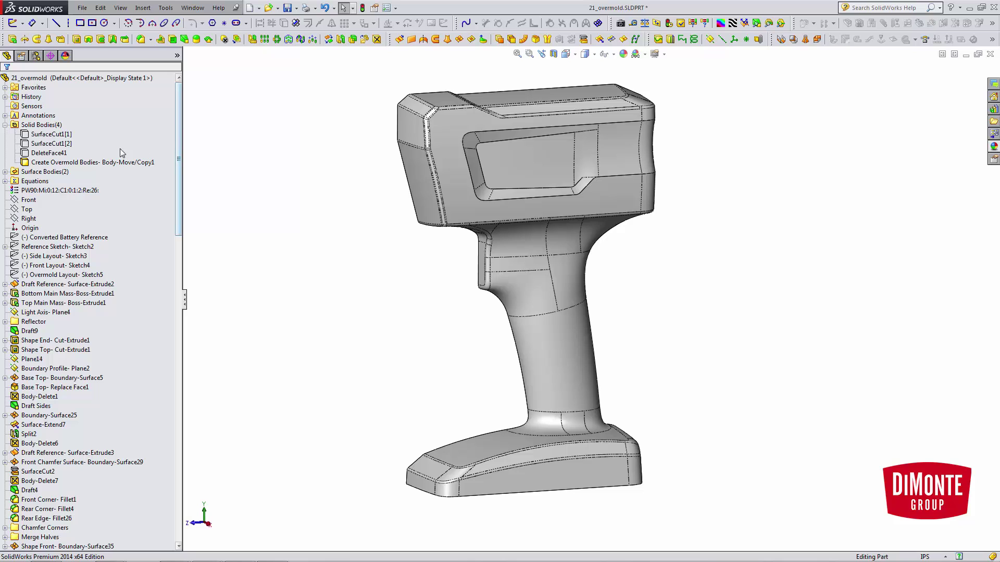
click(177, 56)
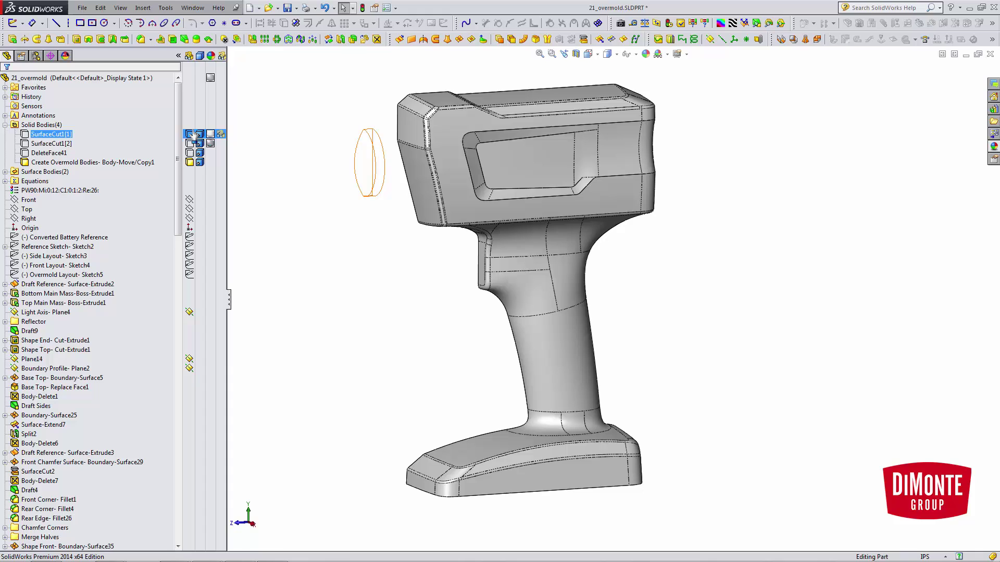
Roll the part forward past Overmold Profile- Cut-Extrude1 to trim the copied body to the overmold profile
drag(176, 110, 163, 390)
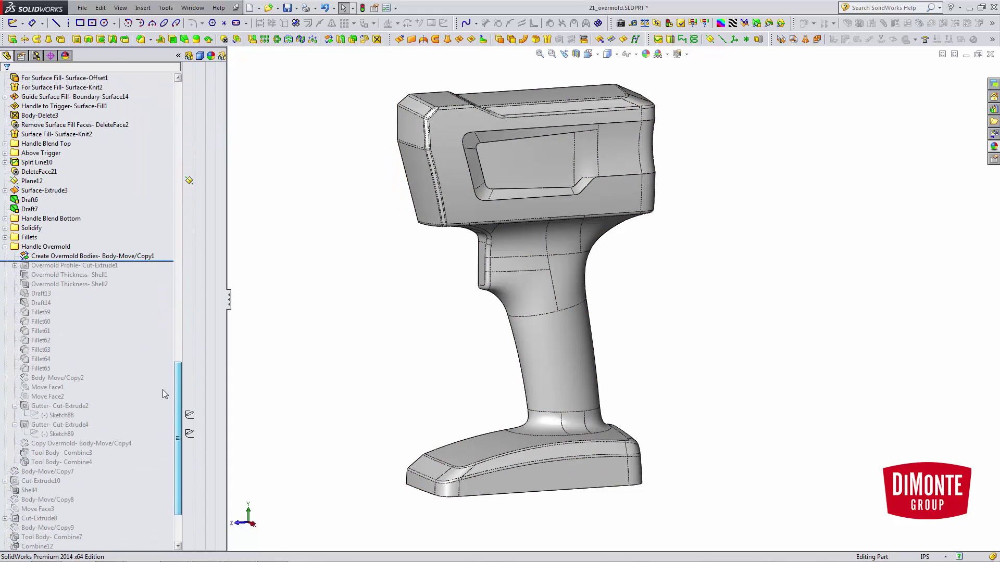
drag(146, 260, 144, 270)
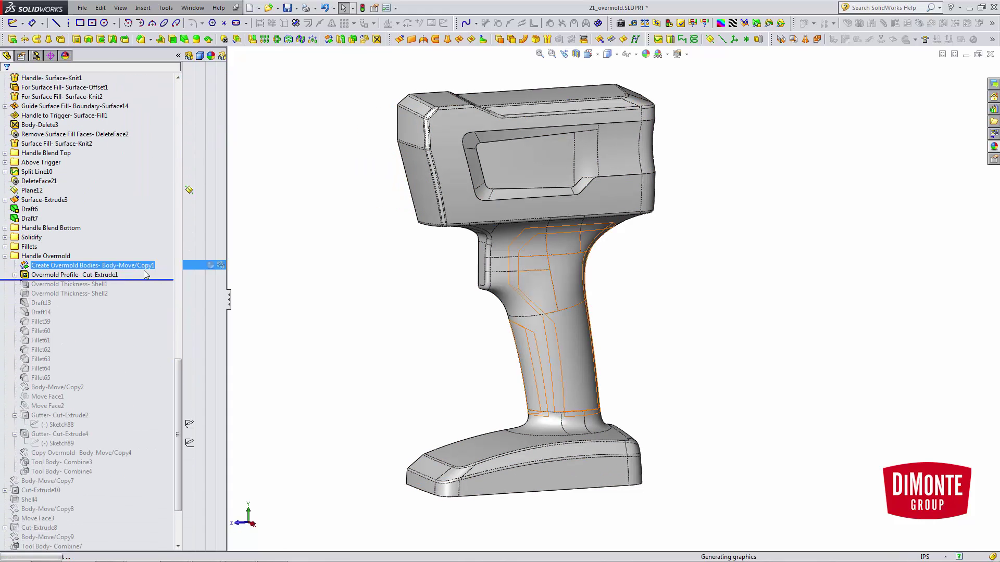
middle_drag(616, 360, 584, 330)
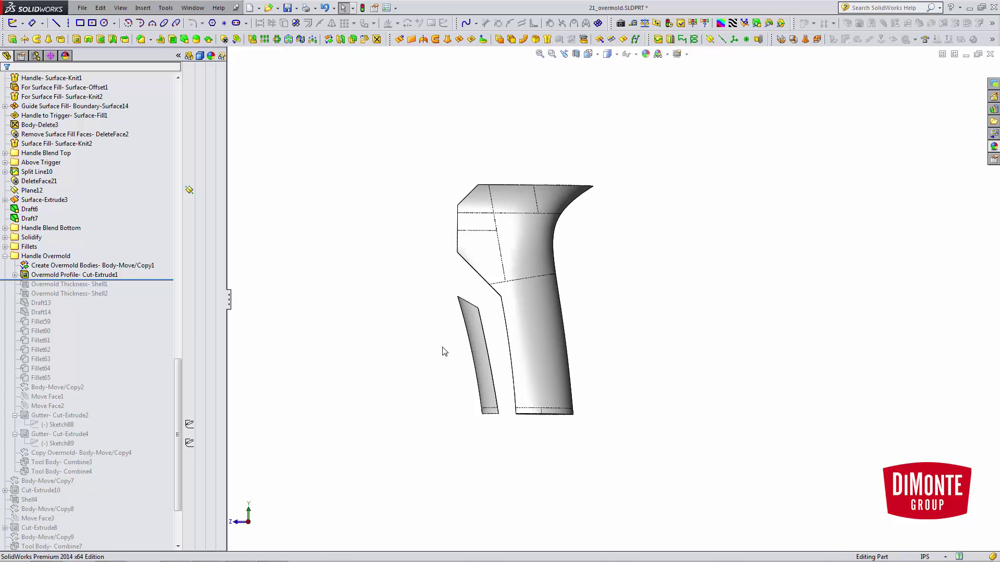
middle_drag(472, 307, 464, 348)
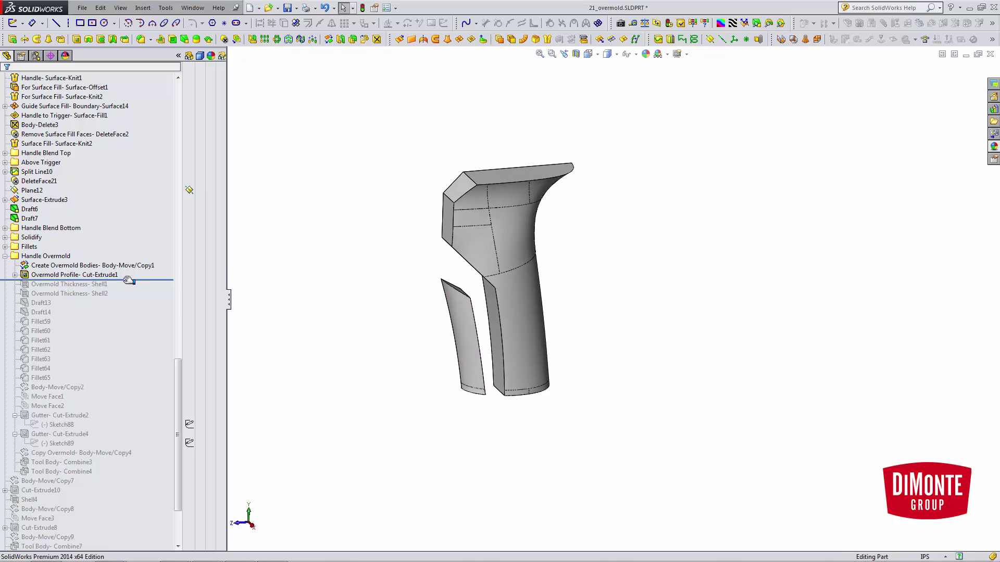
Roll the part forward past the Overmold Thickness features Shell1 and Shell2 to hollow both overmold pieces
drag(125, 280, 123, 290)
middle_drag(466, 319, 661, 416)
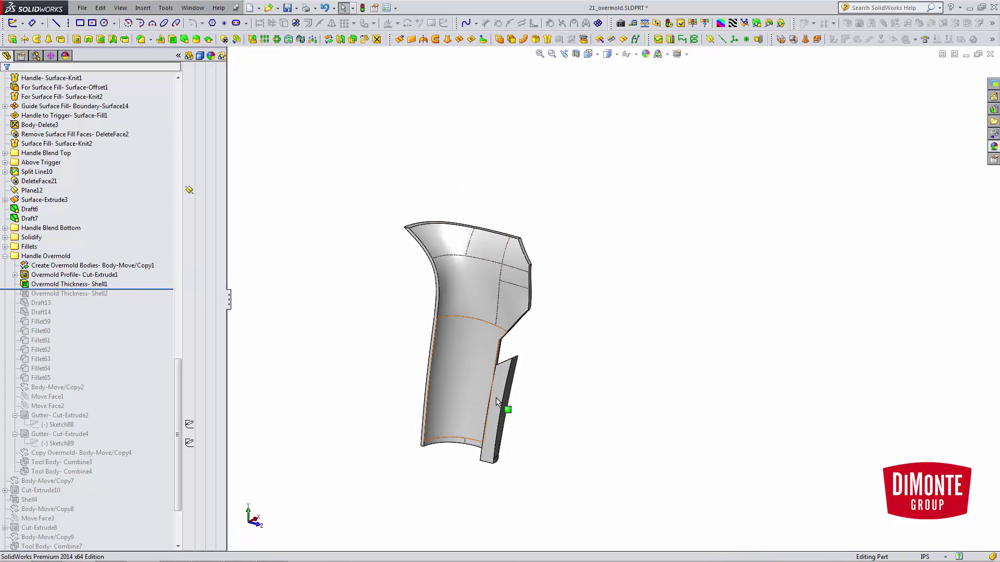
middle_drag(507, 409, 516, 433)
scroll(500, 461, down, 2)
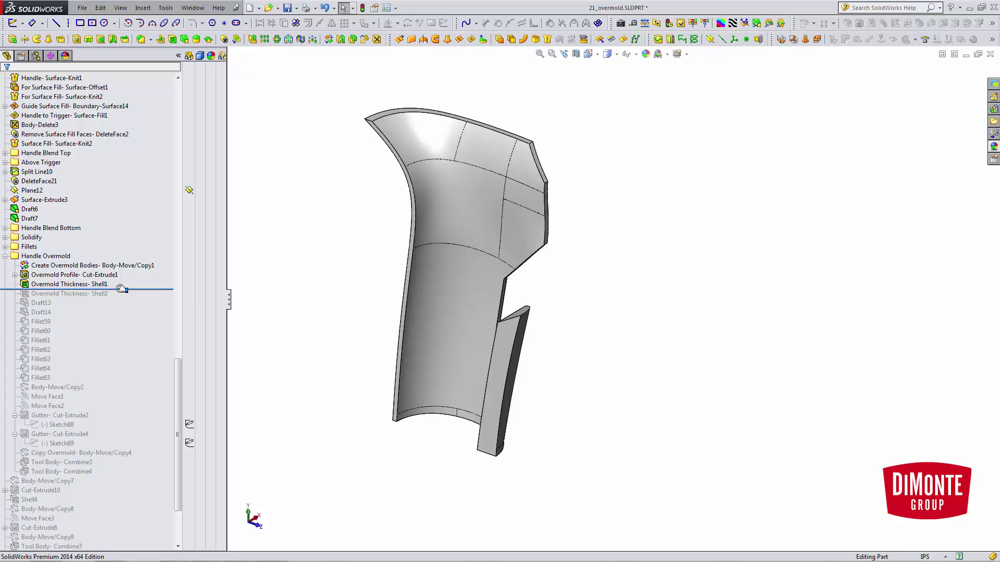
drag(117, 290, 121, 298)
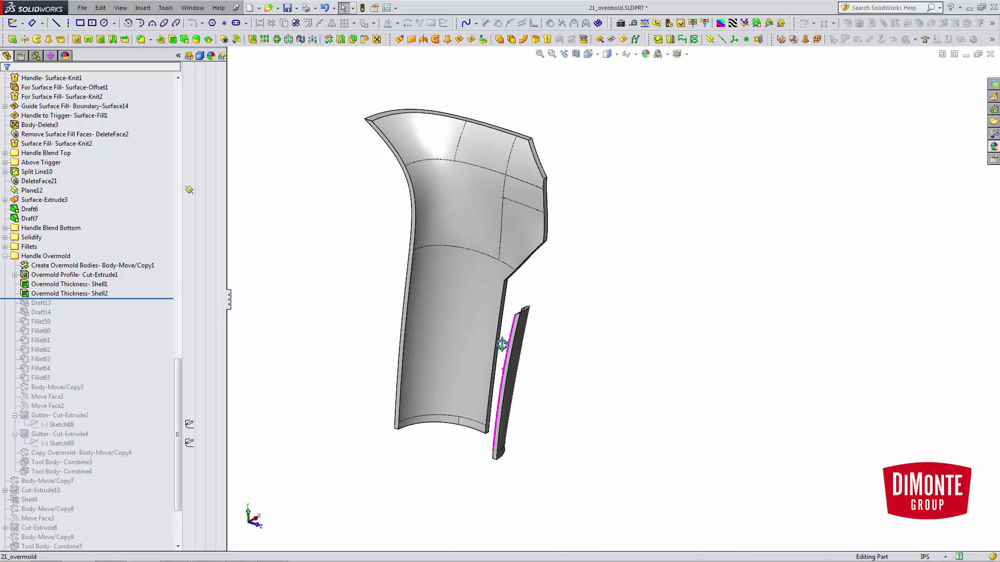
middle_drag(540, 396, 474, 338)
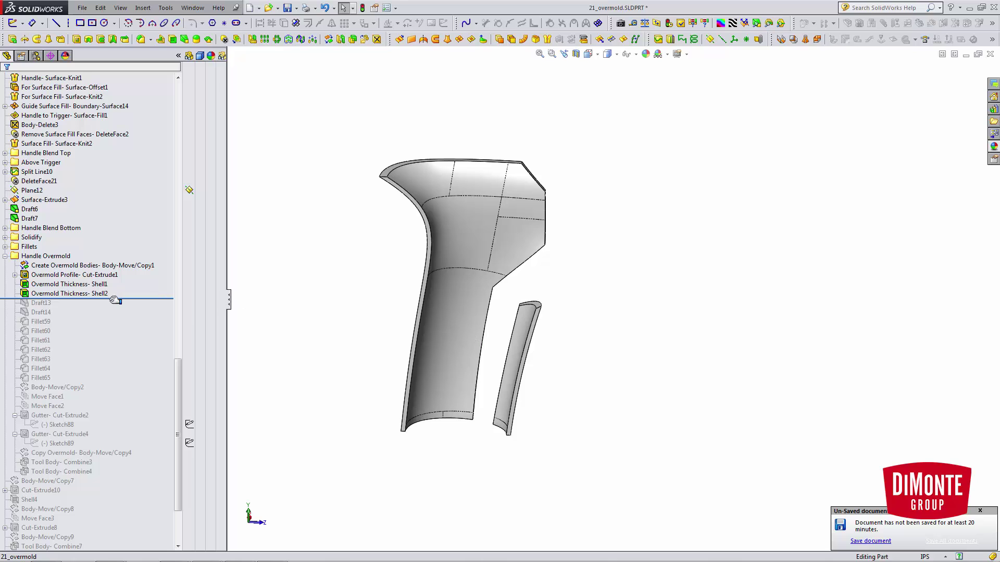
Roll the part forward past Draft13 and open that draft's definition
drag(116, 299, 117, 308)
click(38, 303)
click(44, 274)
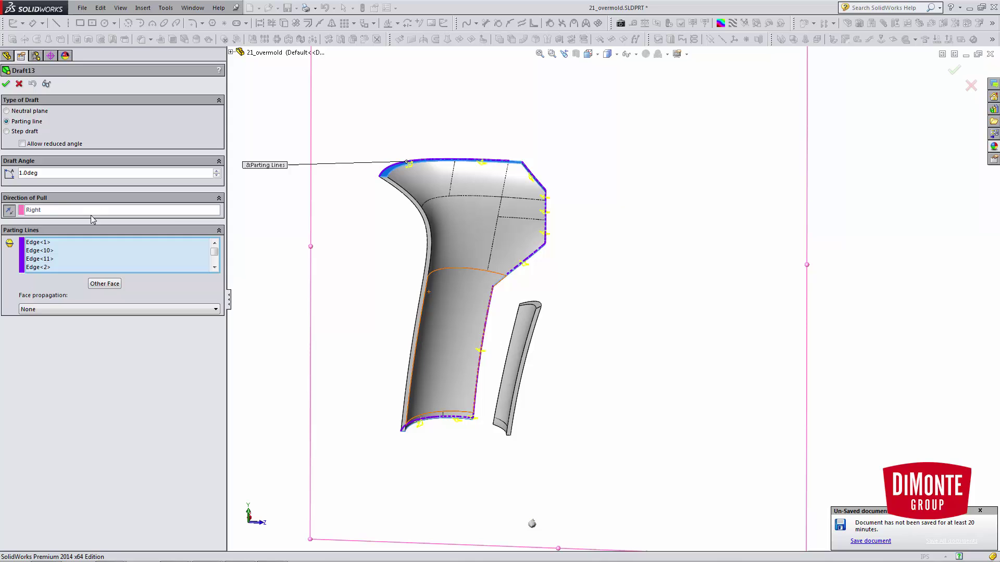
Examine Draft13's parting lines along the overmold's edges and its pull direction from the Right plane, and close the definition
middle_drag(458, 218, 601, 250)
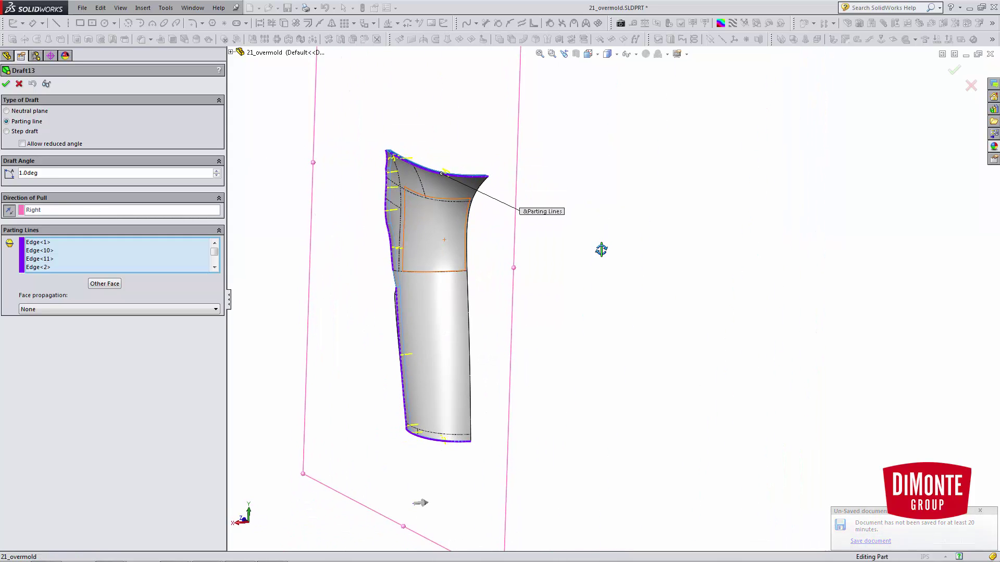
scroll(418, 208, down, 2)
middle_drag(417, 209, 418, 237)
scroll(538, 264, up, 2)
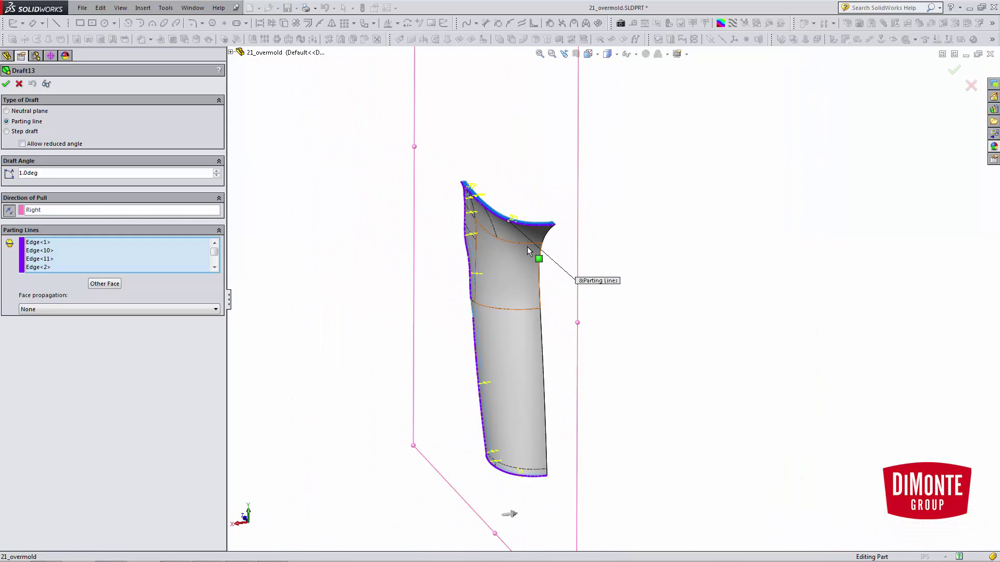
scroll(461, 214, down, 5)
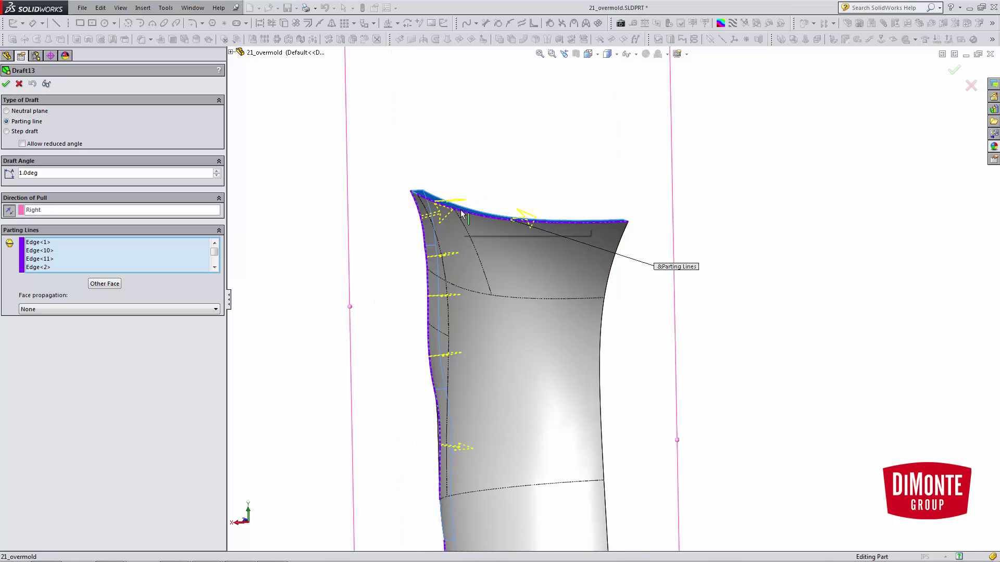
scroll(767, 380, up, 8)
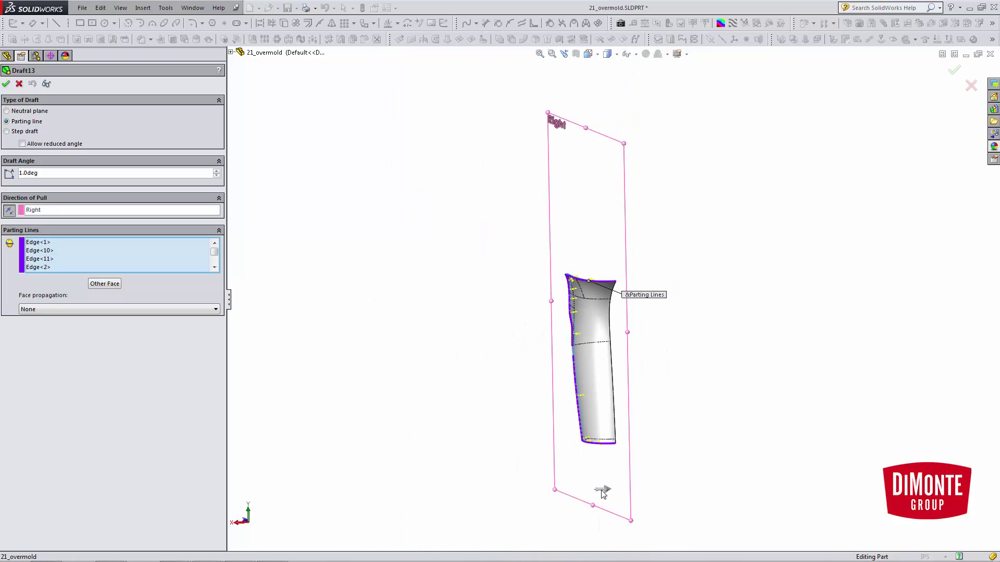
scroll(595, 355, down, 4)
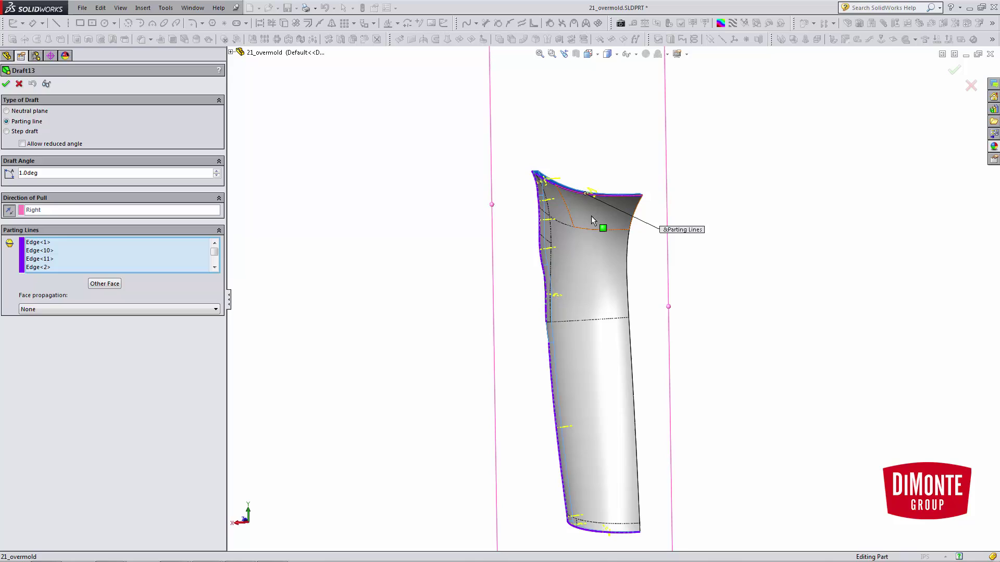
scroll(595, 211, down, 3)
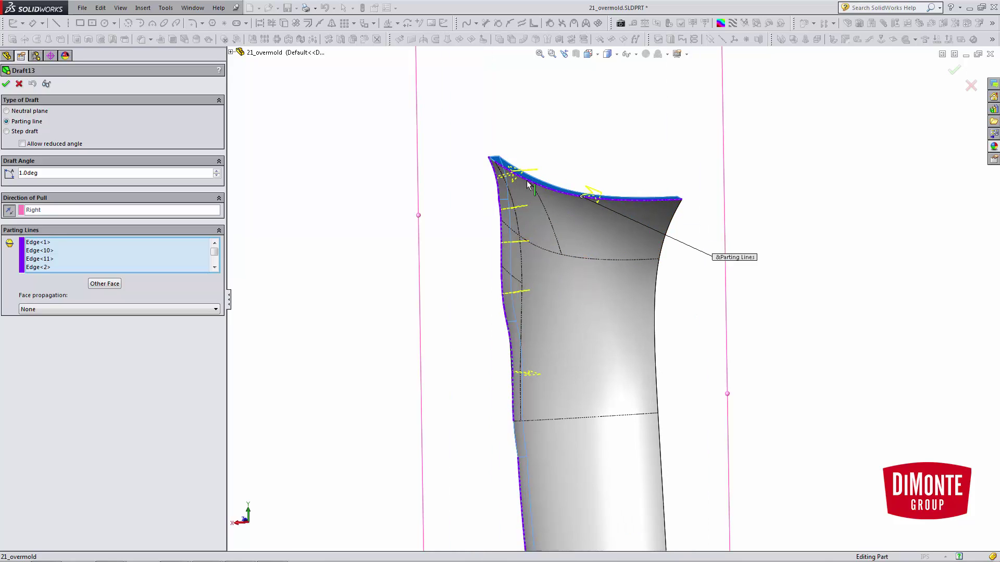
click(5, 83)
Roll the part forward past Draft14 and Fillet59 through Fillet65 to finish the overmold pieces' edges
middle_drag(525, 347, 424, 348)
scroll(107, 386, down, 12)
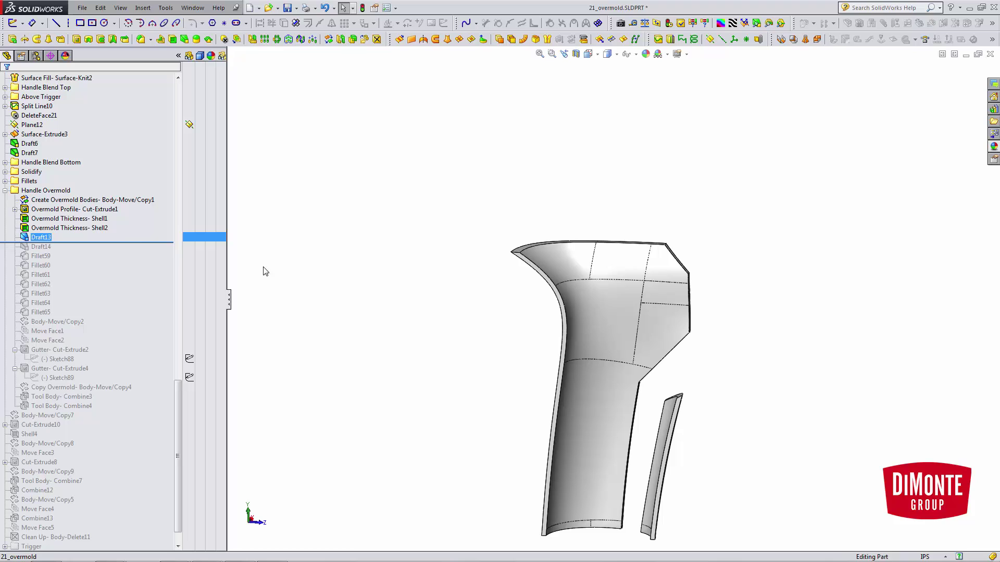
middle_drag(595, 396, 579, 363)
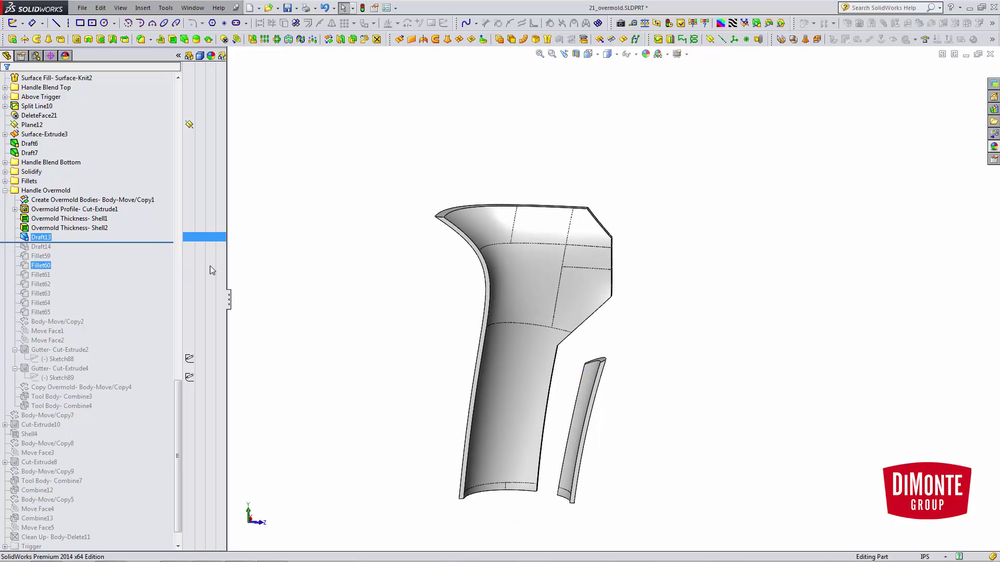
drag(96, 244, 77, 316)
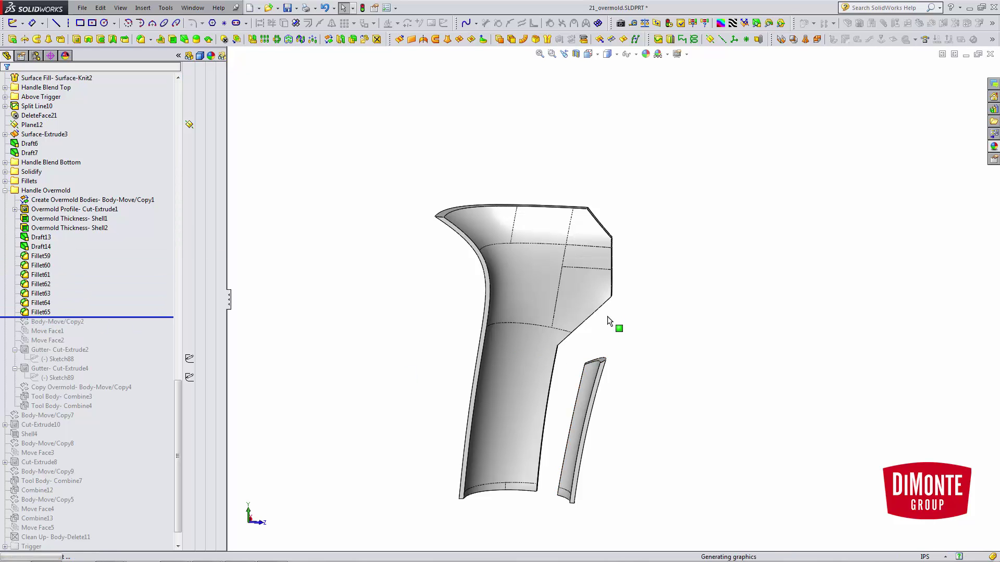
middle_drag(584, 281, 719, 353)
scroll(696, 317, down, 1)
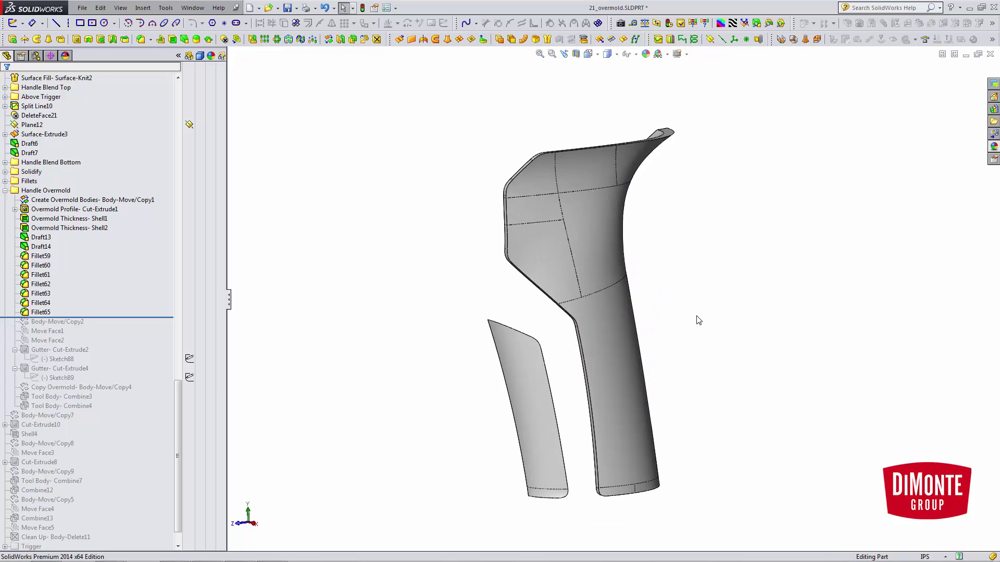
scroll(695, 316, up, 1)
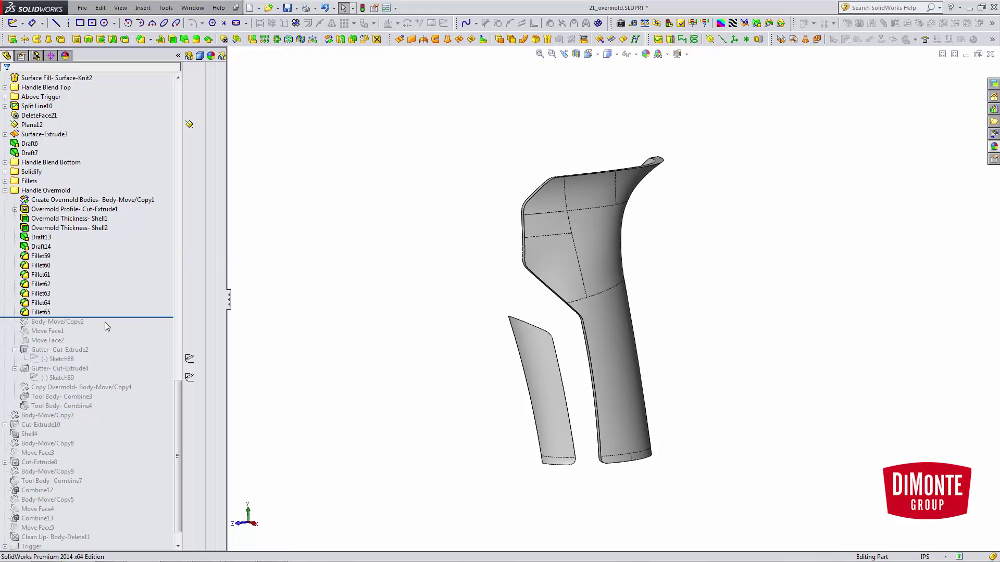
middle_drag(560, 346, 651, 368)
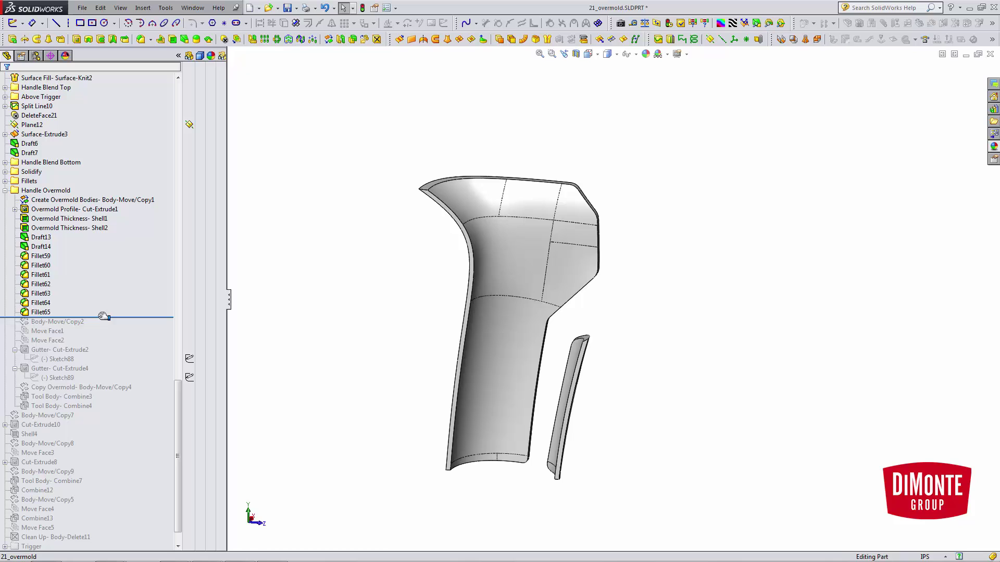
Roll the part forward past Body-Move/Copy2 and review its definition for copying the Fillet64 and Fillet65 bodies
drag(104, 316, 104, 327)
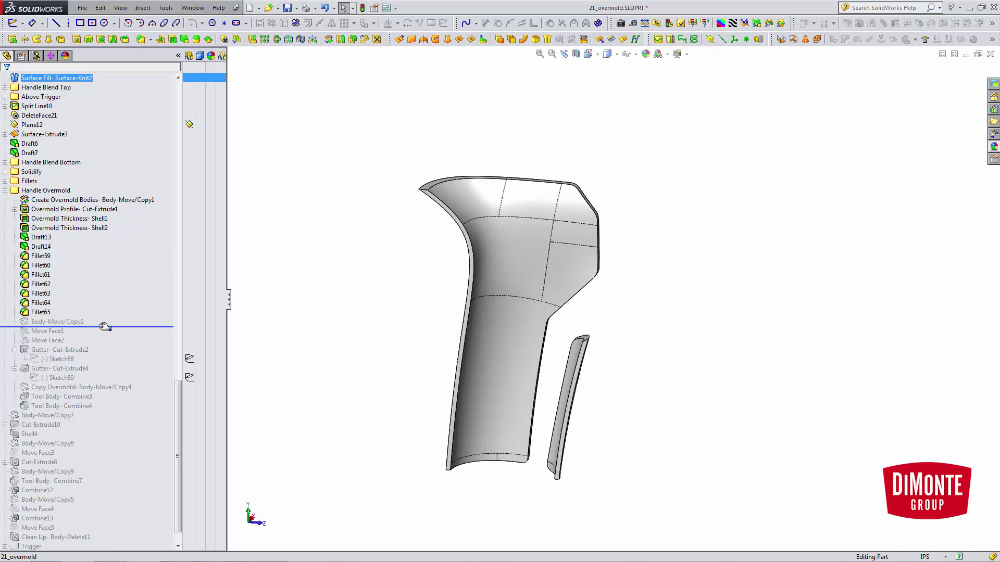
click(73, 340)
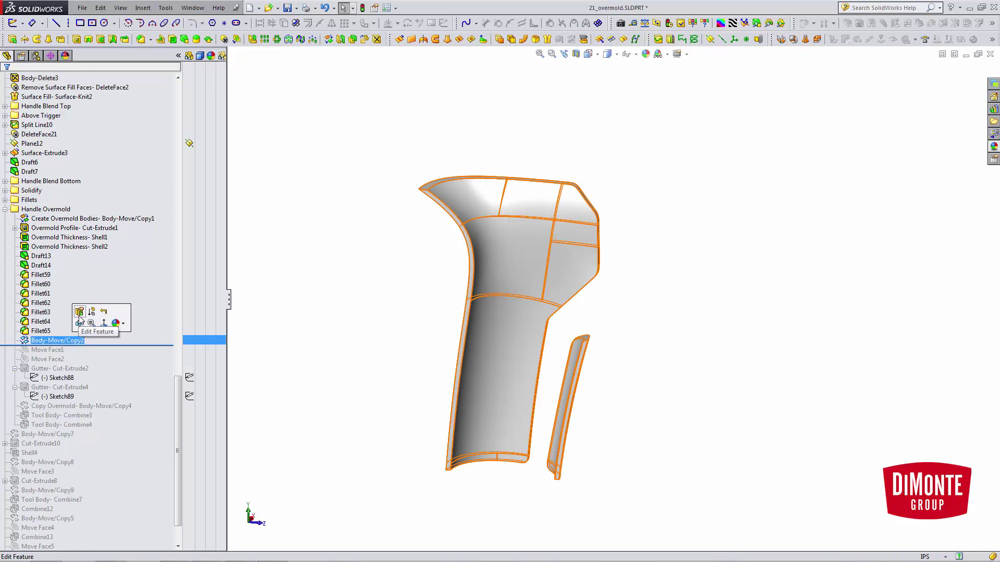
click(78, 313)
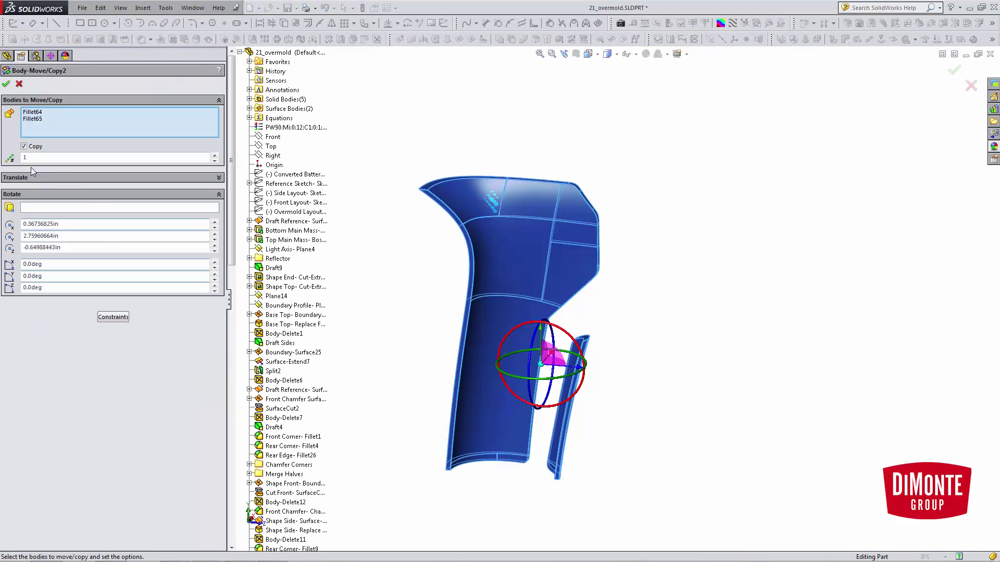
click(6, 84)
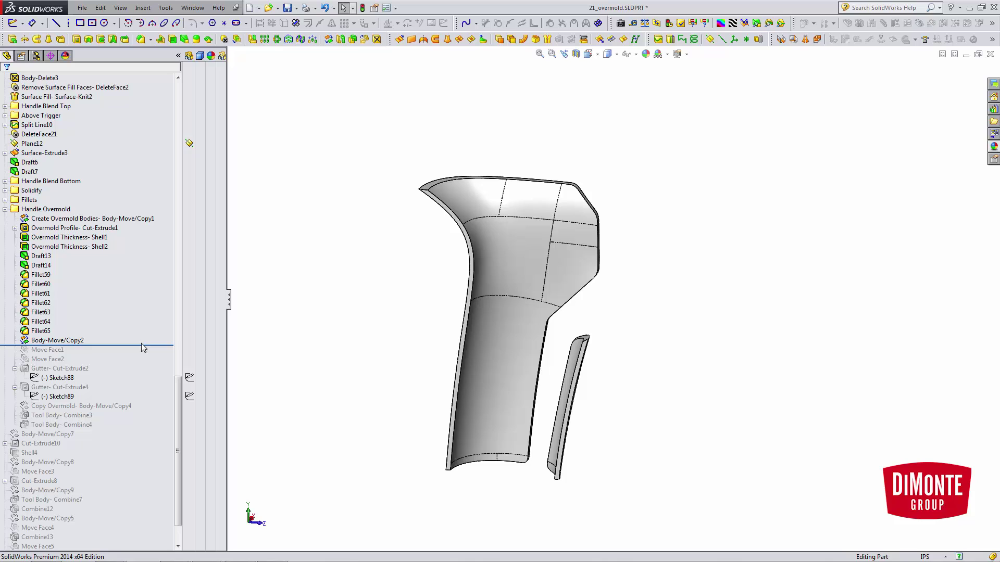
Hide the Fillet64 and Fillet65 solid bodies so only their copied overmold bodies are displayed
drag(178, 412, 178, 120)
click(190, 135)
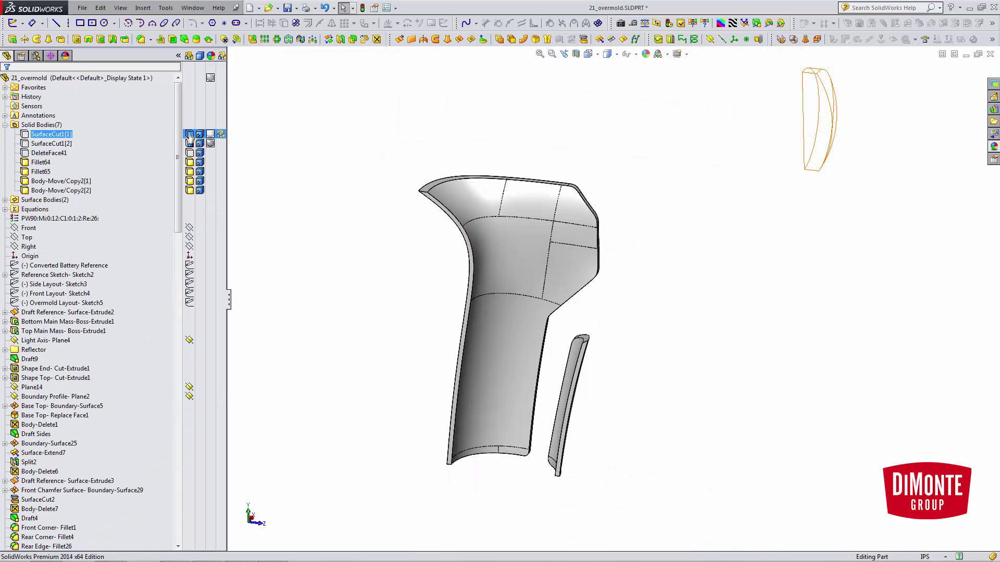
click(190, 164)
click(191, 172)
drag(177, 162, 178, 474)
Roll the part forward past Move Face1 and Move Face2 and view the changed overmold bodies
middle_drag(452, 373, 455, 369)
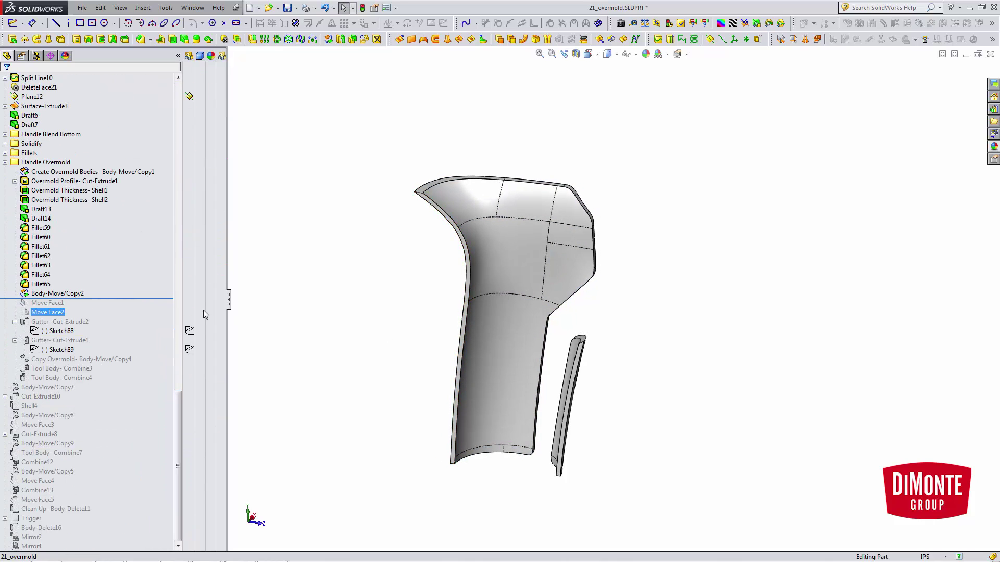
click(109, 299)
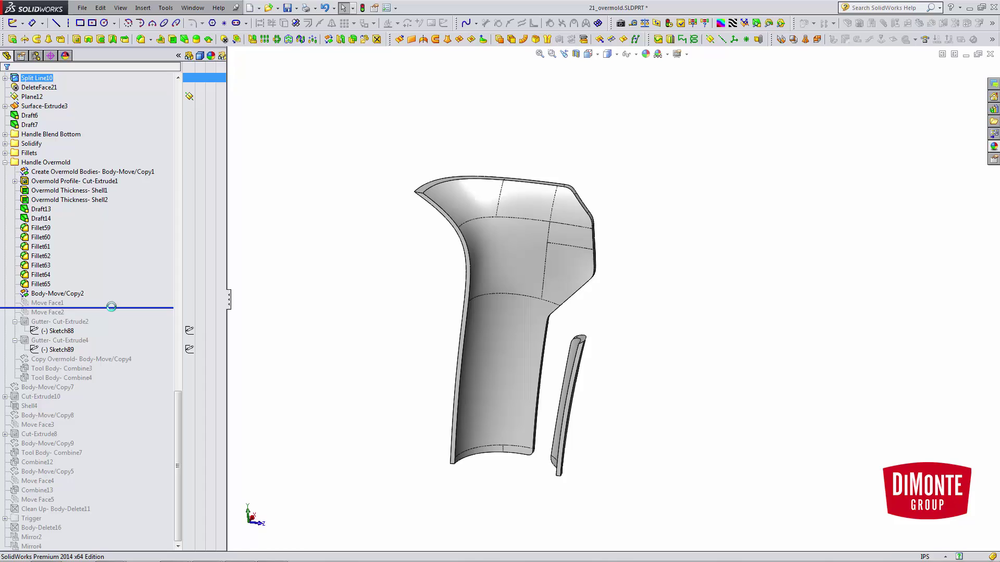
drag(99, 309, 95, 318)
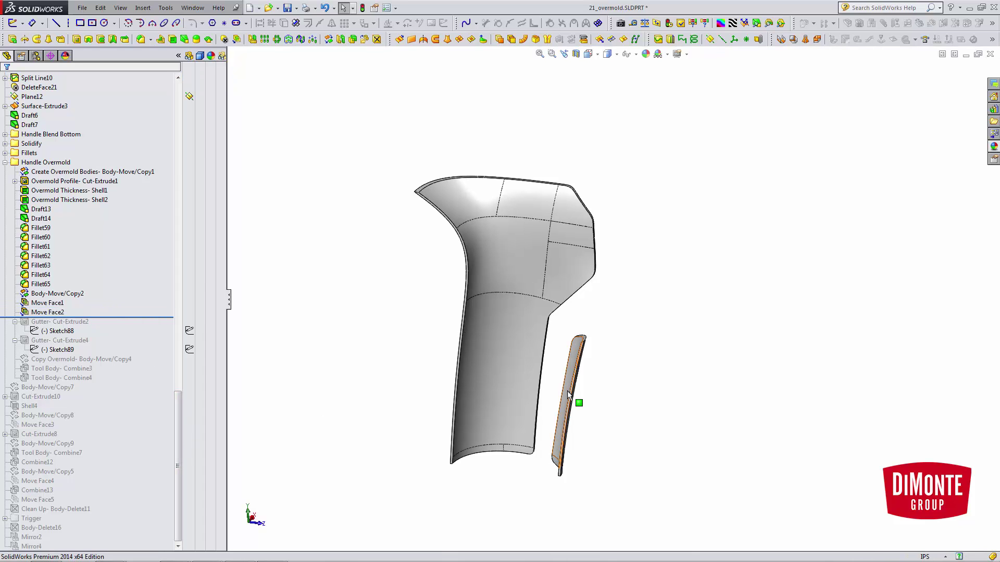
middle_drag(567, 391, 594, 405)
scroll(594, 405, down, 3)
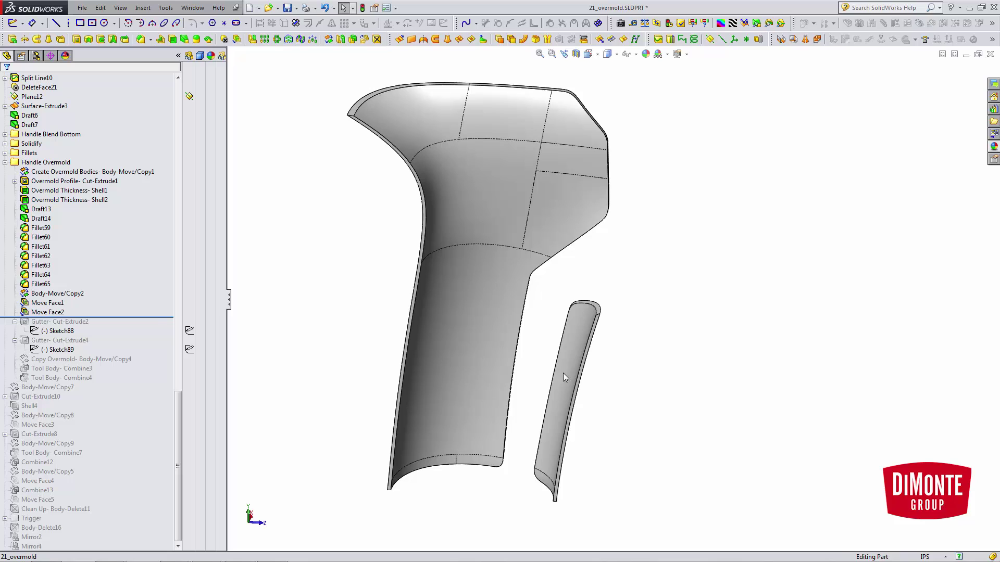
Review Move Face1's definition for its offset of the large overmold's inner faces, and close it without changes
click(53, 303)
click(388, 288)
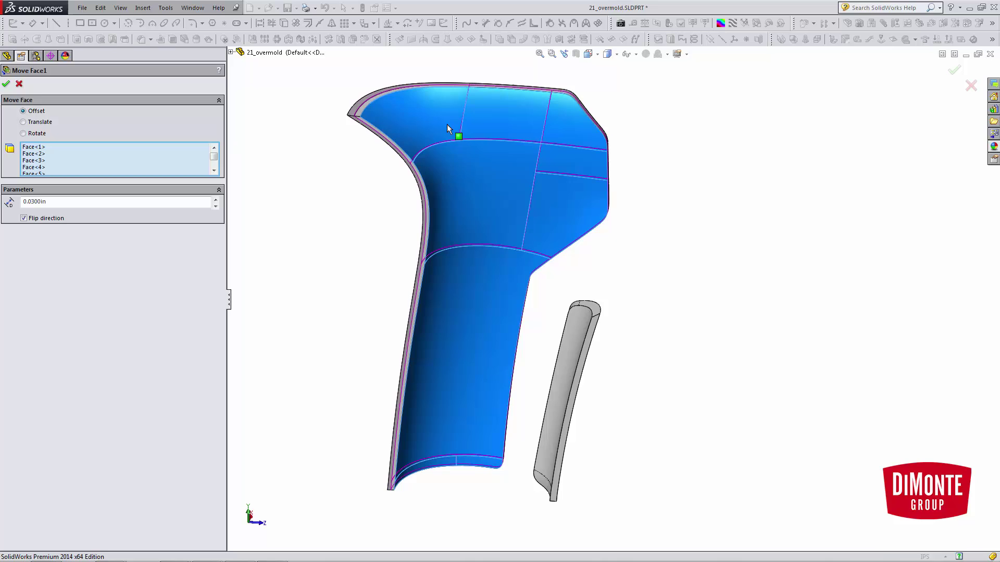
middle_drag(447, 128, 447, 158)
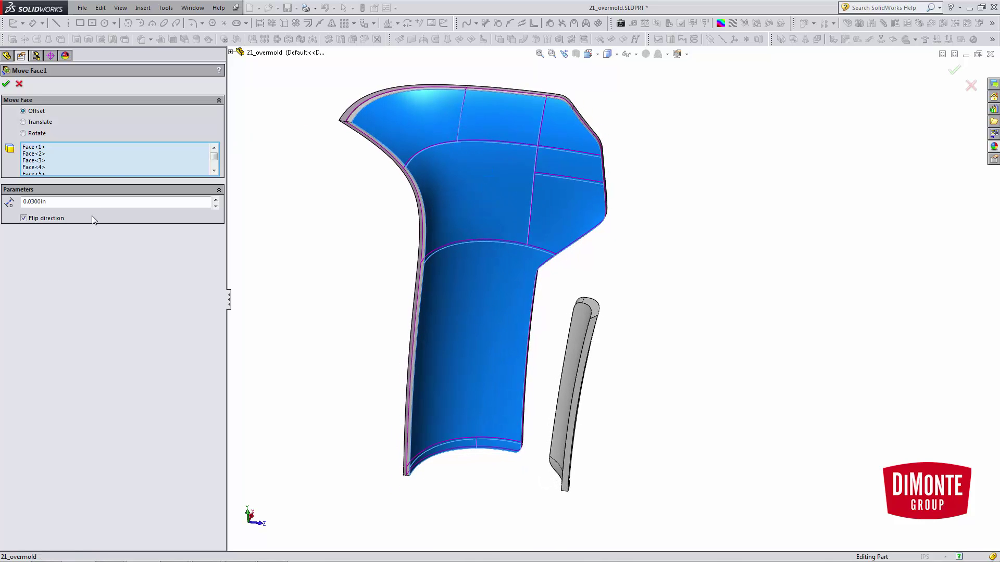
click(20, 84)
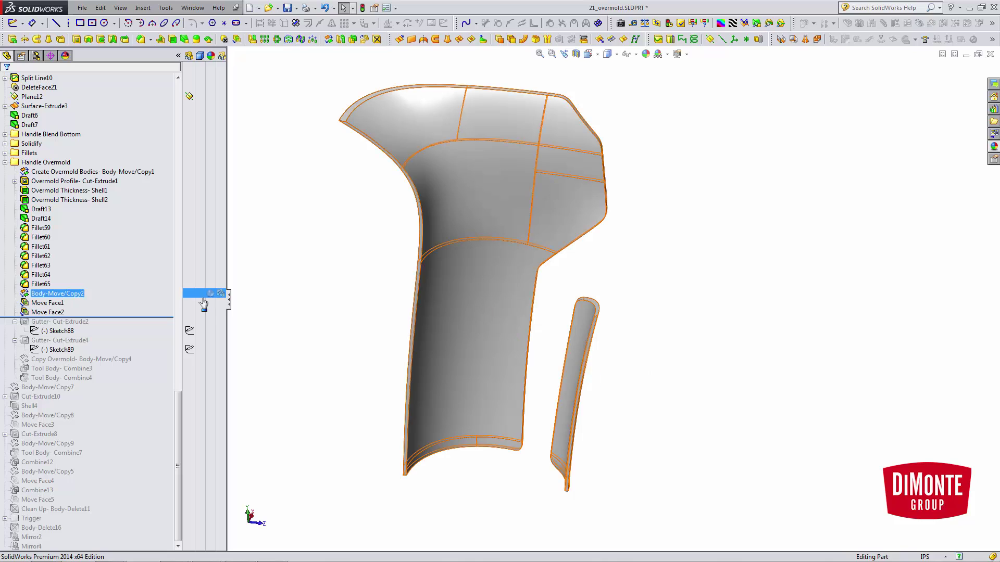
Roll the part forward past Gutter- Cut-Extrude2 and highlight its sketch profile on the large overmold
middle_drag(409, 328, 408, 298)
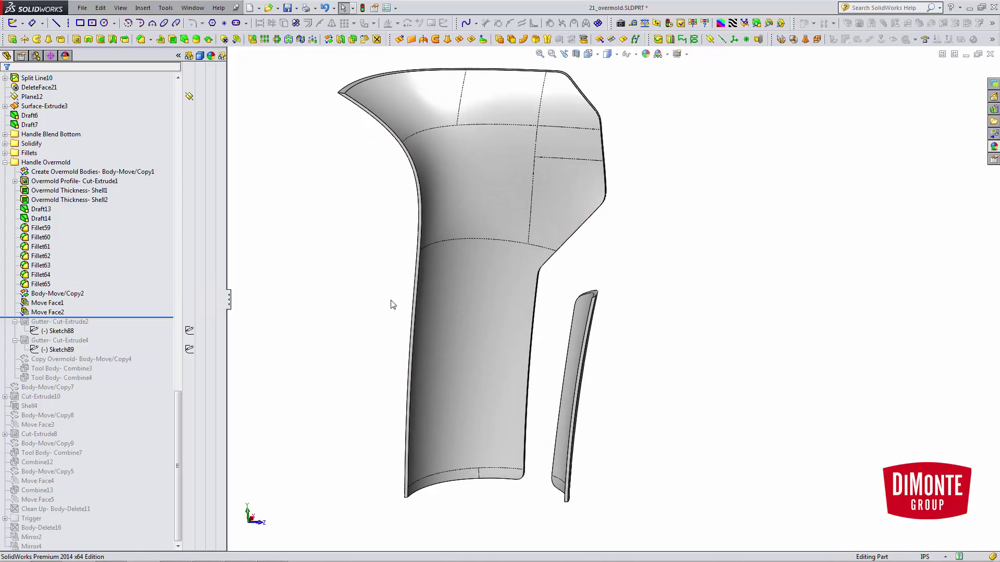
drag(117, 316, 117, 332)
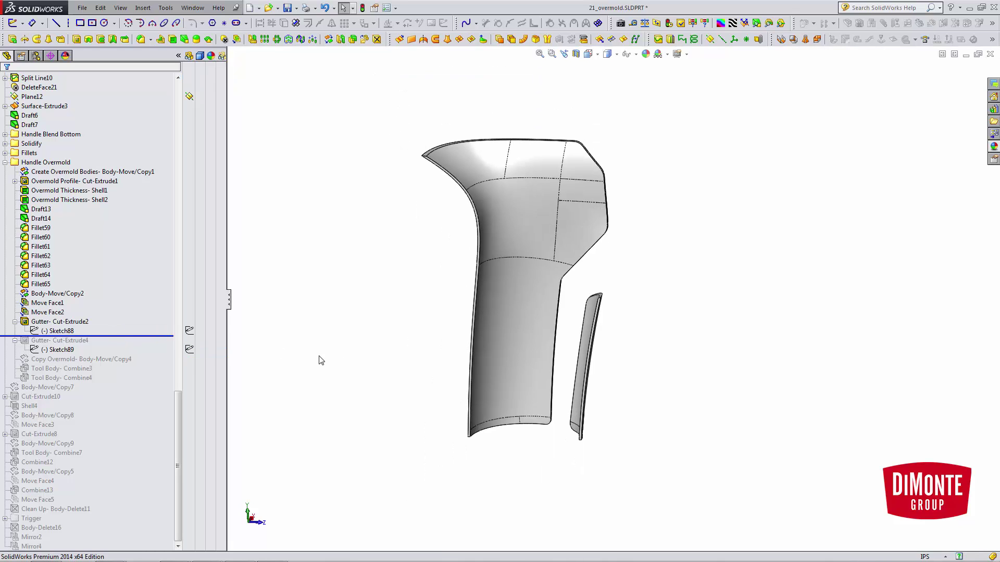
click(78, 321)
scroll(514, 220, down, 3)
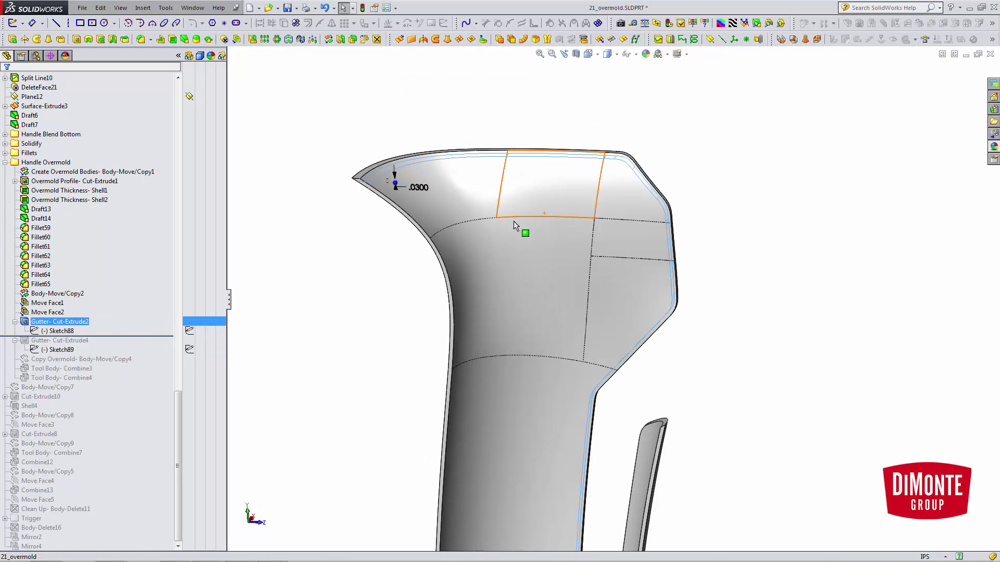
middle_drag(460, 183, 454, 204)
Show the hidden Gutter- Cut-Extrude2 and Fillet64 solid bodies again and return to the rollback position in the feature history
drag(177, 405, 177, 99)
click(55, 163)
click(58, 182)
click(60, 166)
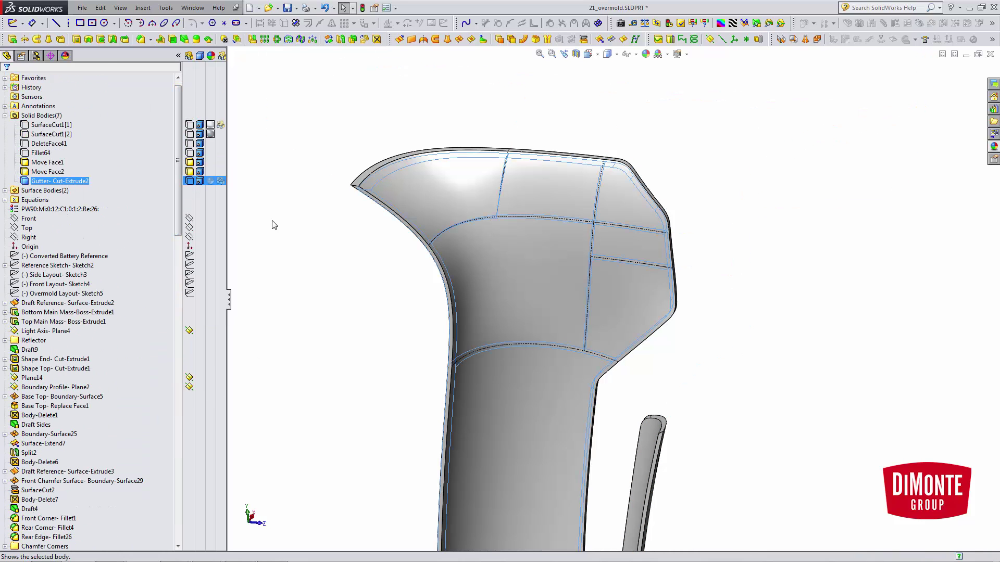
click(273, 223)
click(38, 154)
click(42, 138)
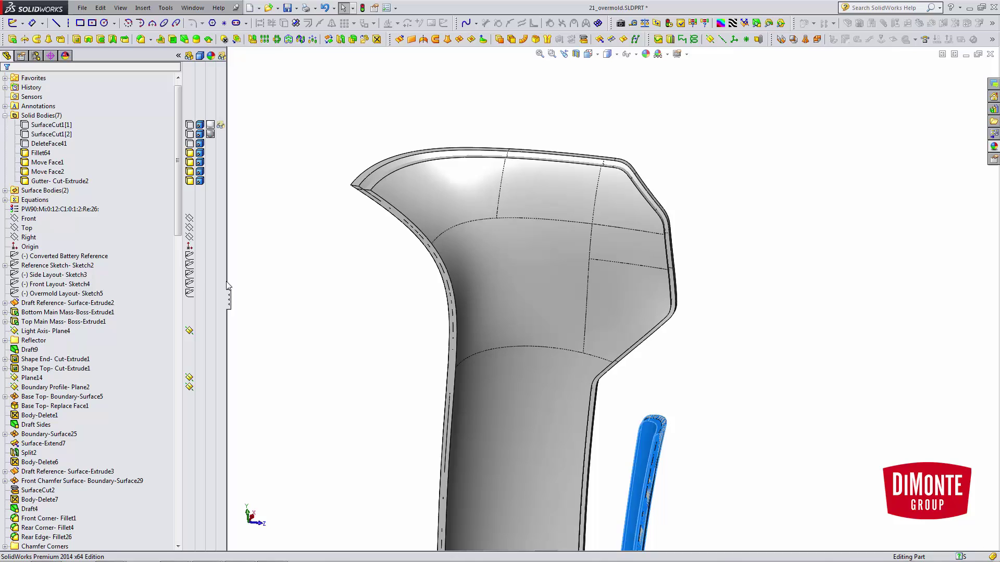
click(257, 213)
drag(178, 232, 184, 257)
scroll(185, 255, down, 10)
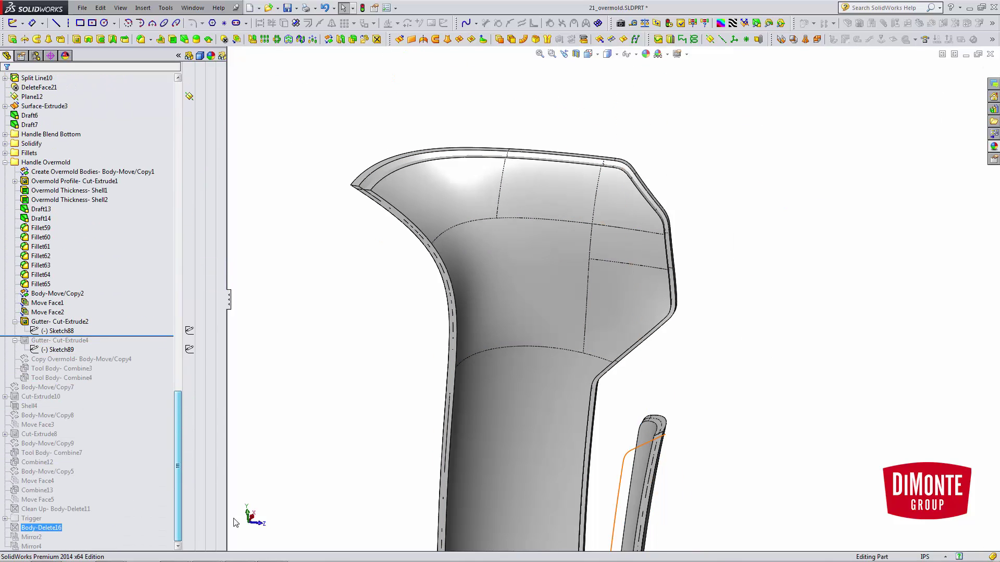
Examine the gutter step along the large overmold's perimeter from several angles
ctrl+middle_drag(563, 402, 501, 324)
scroll(502, 324, up, 1)
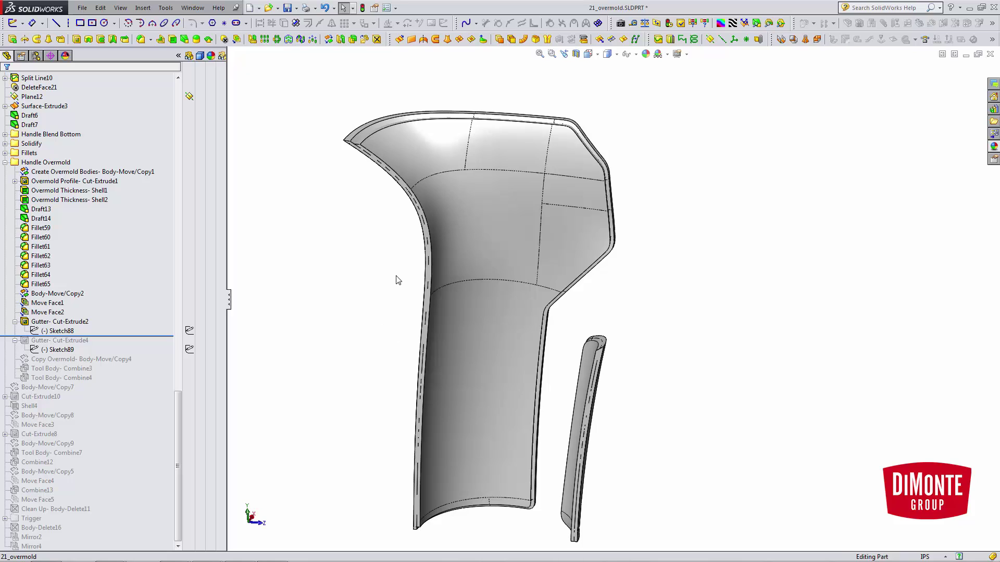
middle_drag(462, 300, 452, 289)
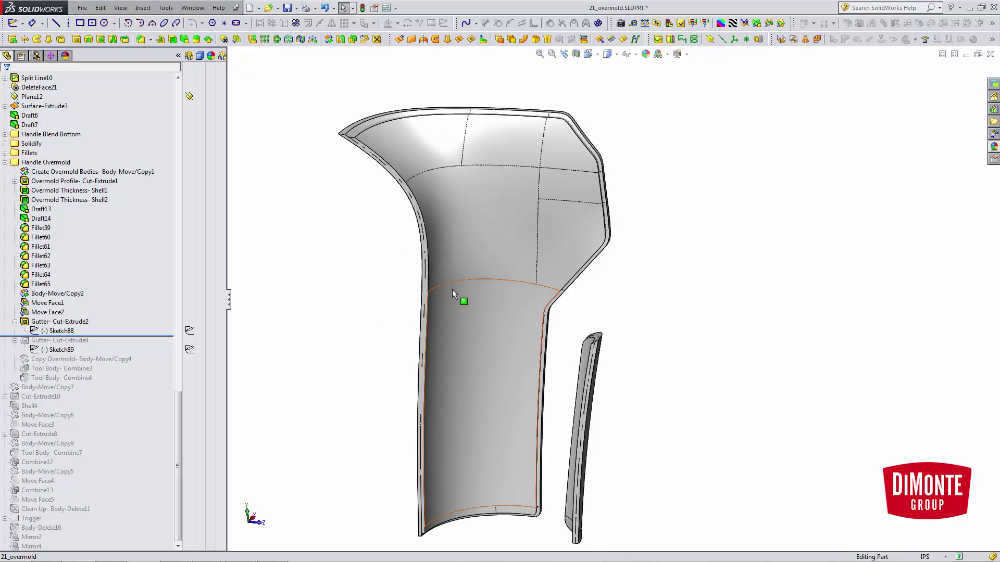
scroll(501, 341, up, 1)
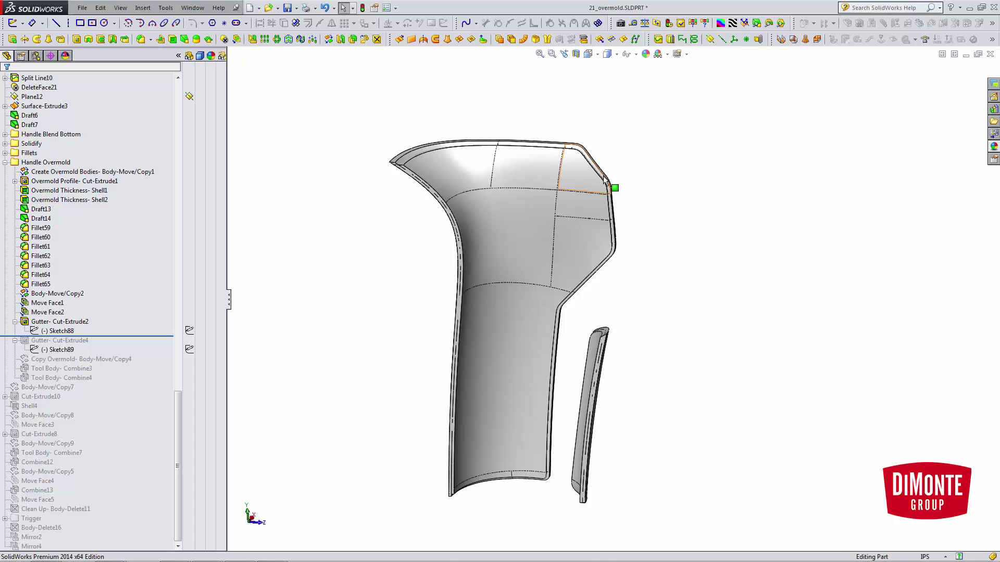
scroll(559, 179, down, 3)
middle_drag(559, 180, 581, 152)
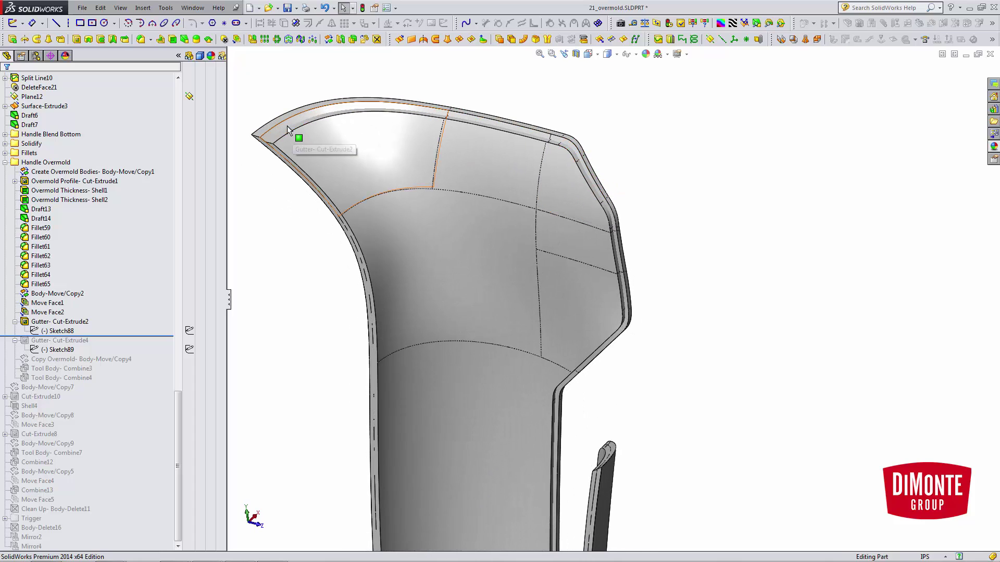
scroll(550, 315, up, 3)
middle_drag(665, 331, 651, 355)
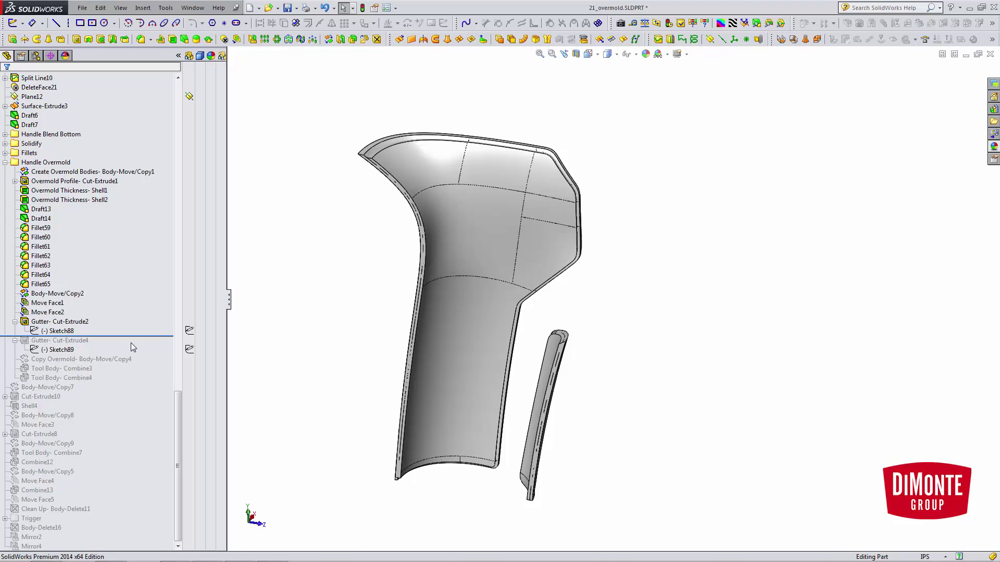
Roll the part forward past Gutter- Cut-Extrude4 and Copy Overmold- Body-Move/Copy4
drag(130, 336, 127, 351)
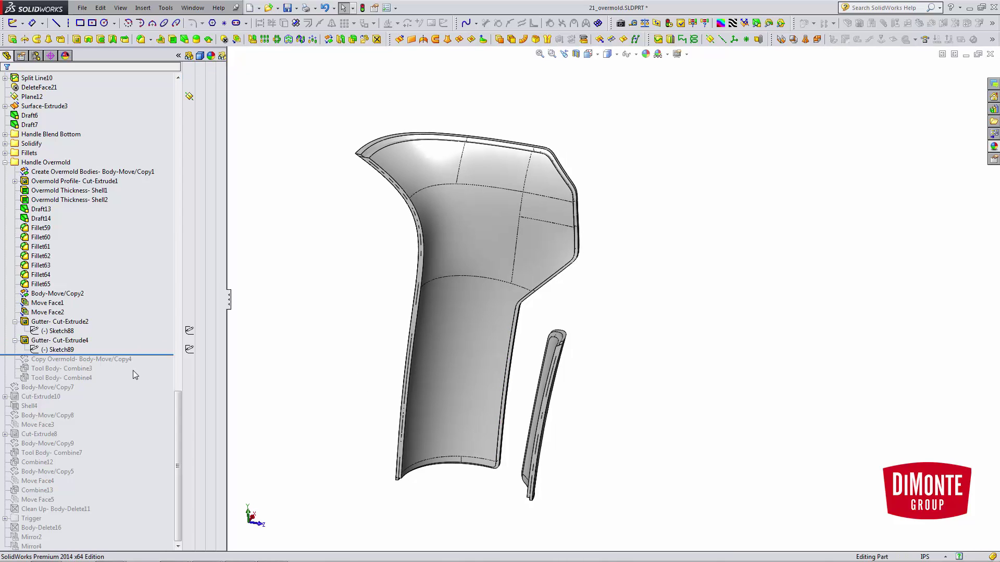
drag(143, 357, 143, 364)
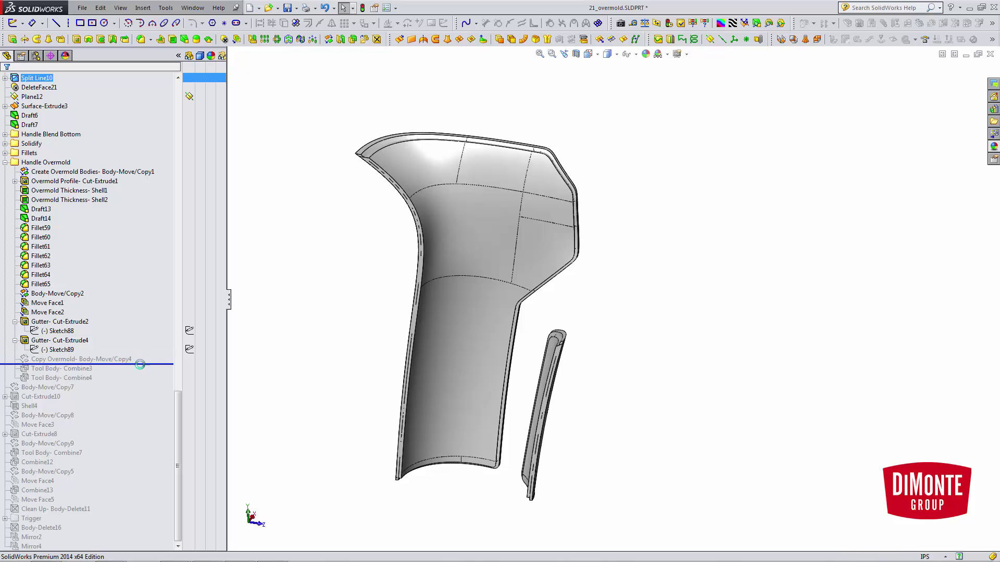
scroll(451, 176, down, 3)
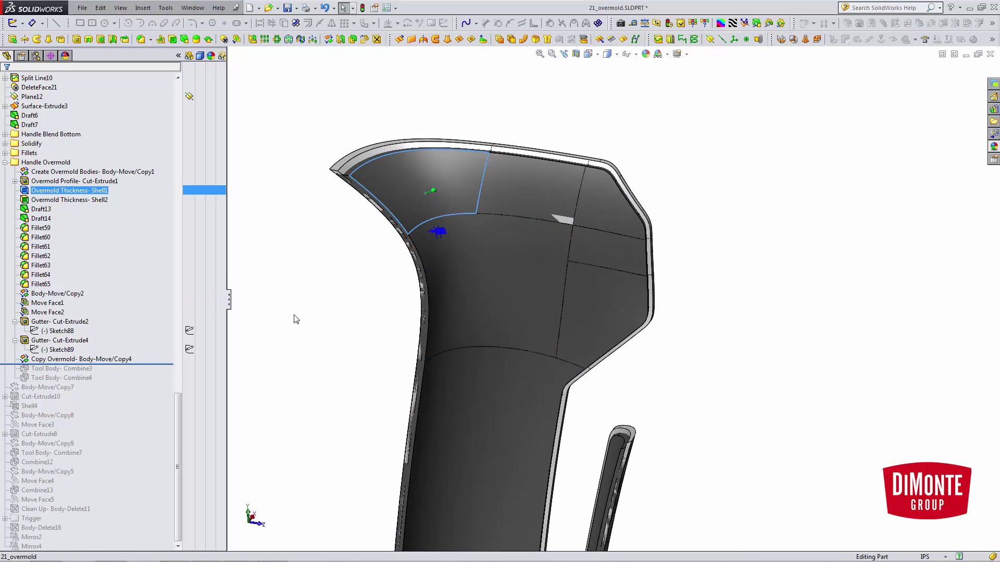
Highlight Copy Overmold- Body-Move/Copy4 to inspect which overmold bodies it copies, and clear the selection
click(115, 359)
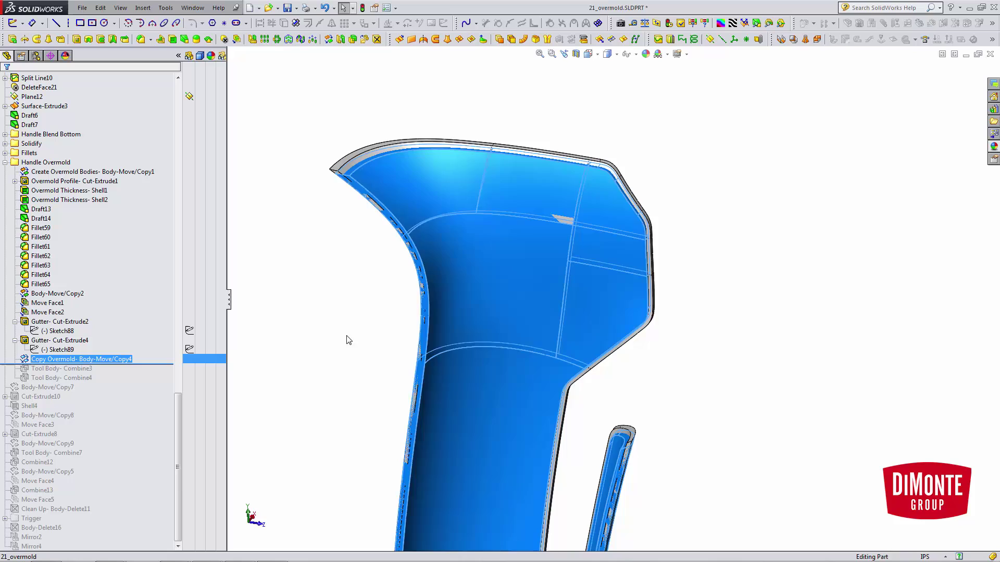
scroll(347, 339, up, 2)
middle_drag(348, 340, 608, 361)
click(634, 383)
scroll(634, 382, up, 1)
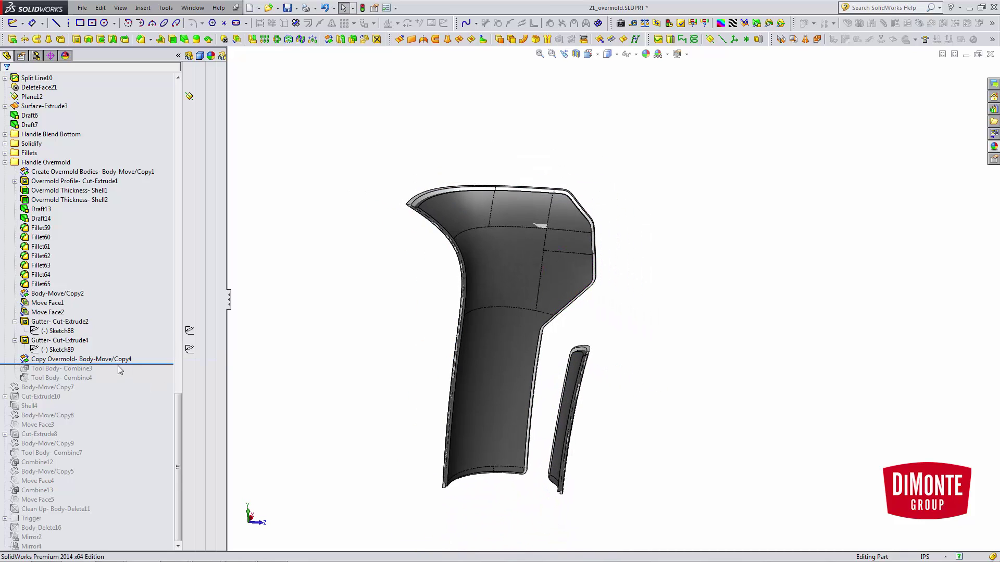
Roll the part forward past Tool Body- Combine3 and review its definition for adding the Gutter- Cut-Extrude2 and Move Face1 bodies
drag(117, 366, 126, 375)
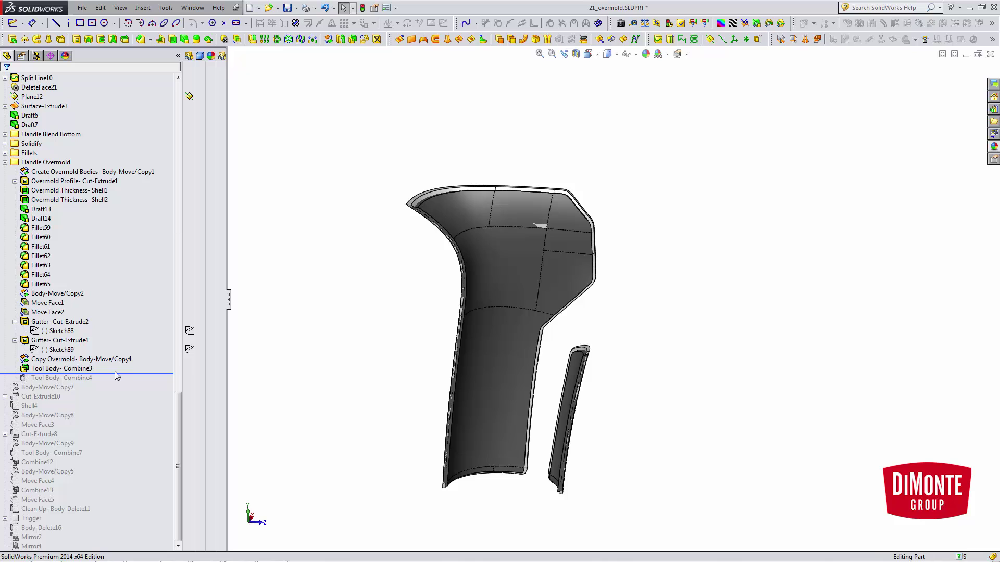
click(81, 368)
click(87, 335)
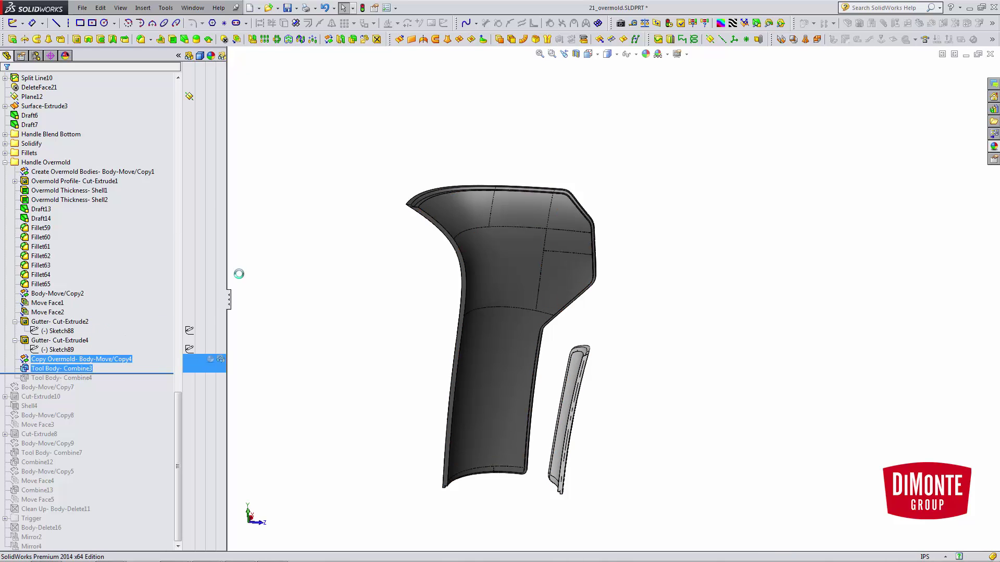
scroll(461, 234, down, 3)
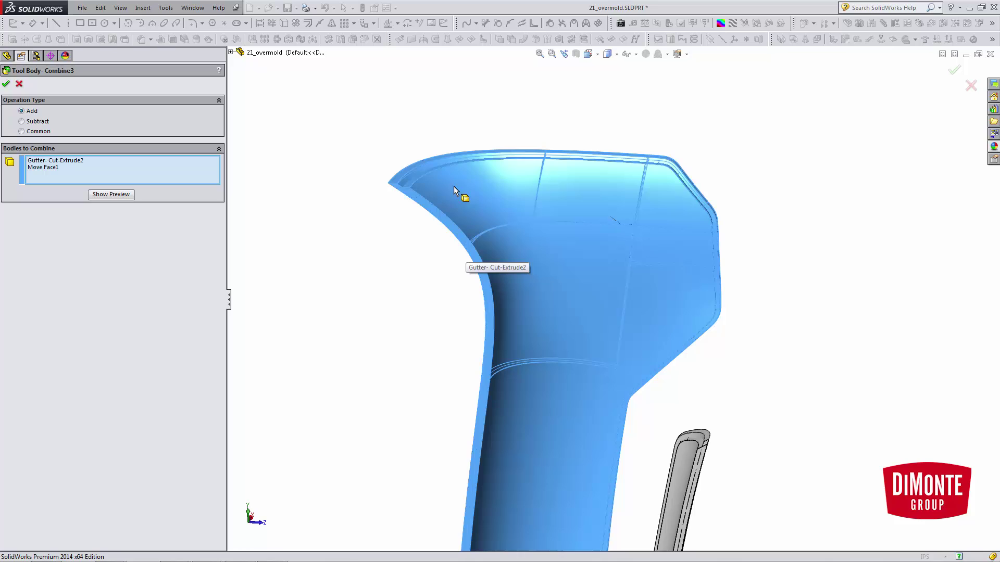
click(20, 85)
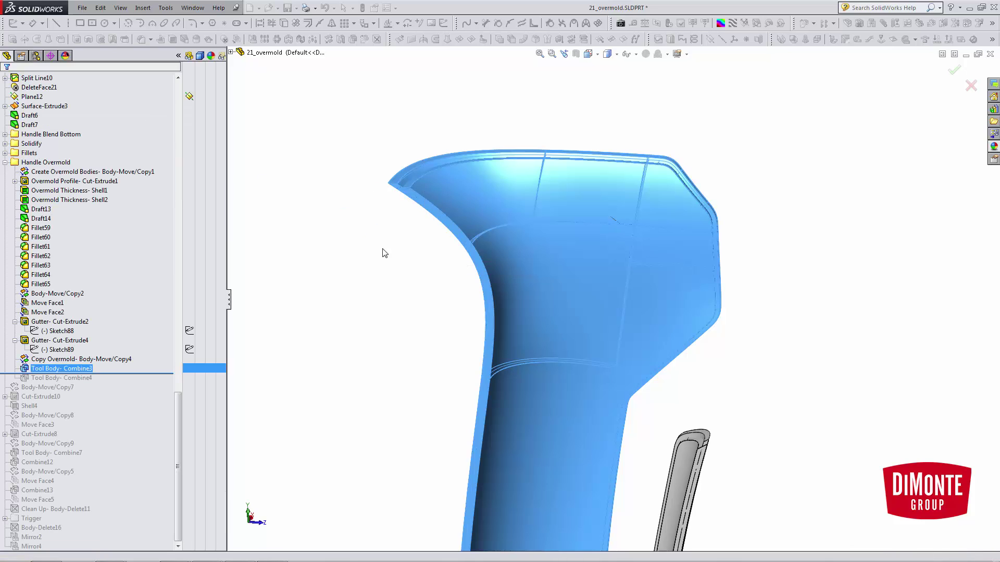
Roll the part forward past Tool Body- Combine4 and view both overmold pieces from the inside
scroll(545, 357, up, 3)
drag(112, 373, 112, 384)
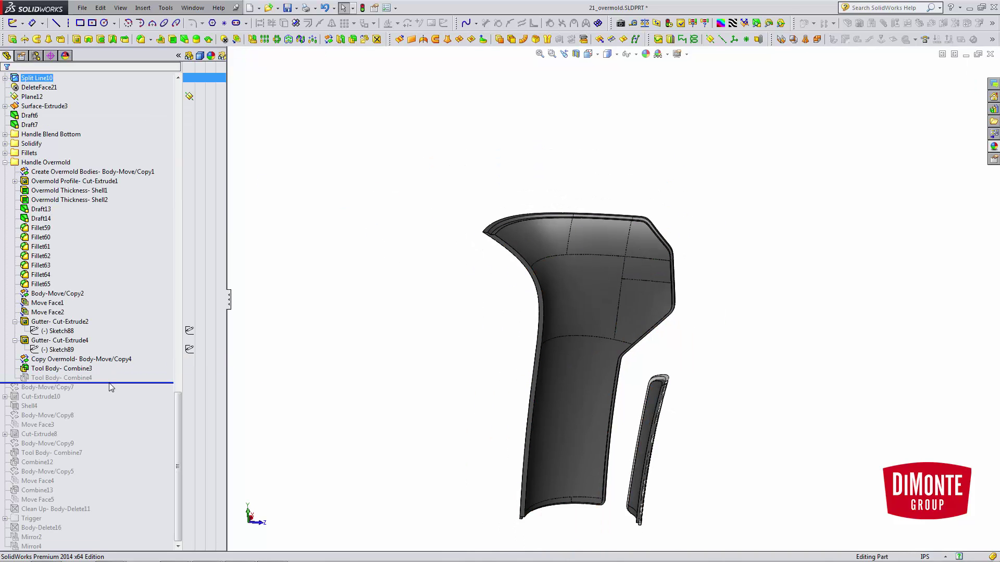
middle_drag(620, 433, 629, 404)
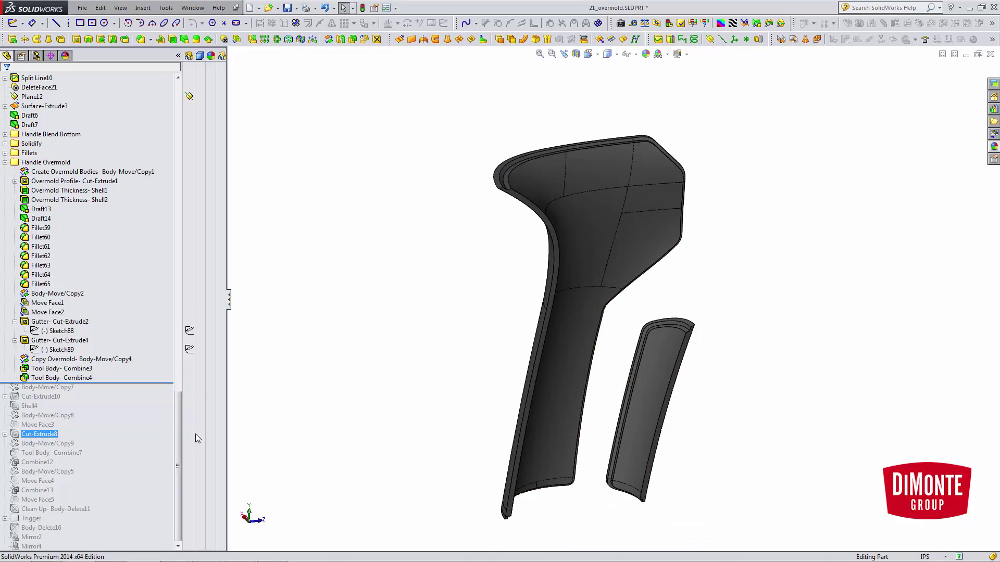
Show the DeleteFace41 housing body and view its exterior together with the overmold pieces
drag(179, 434, 169, 114)
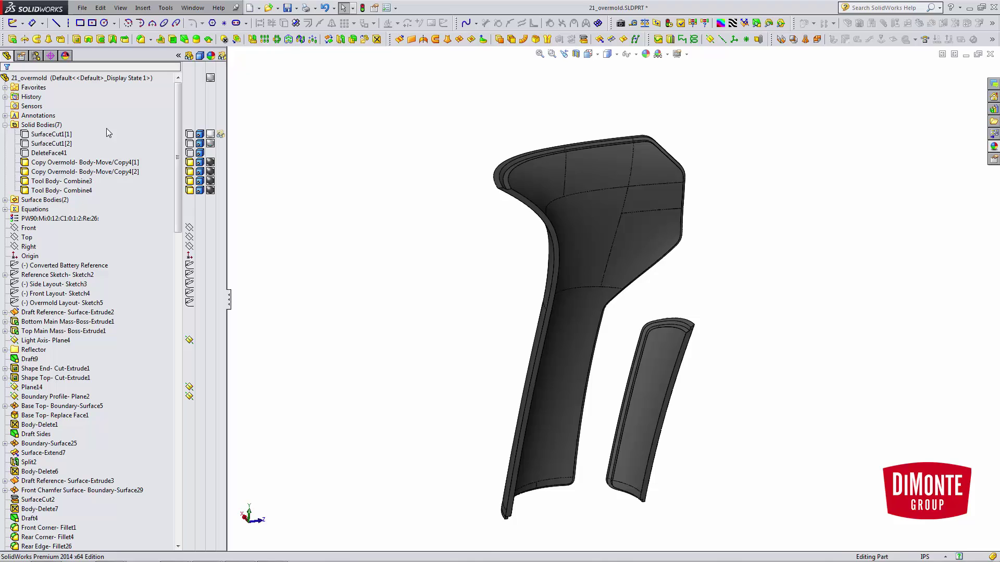
right_click(59, 151)
click(70, 133)
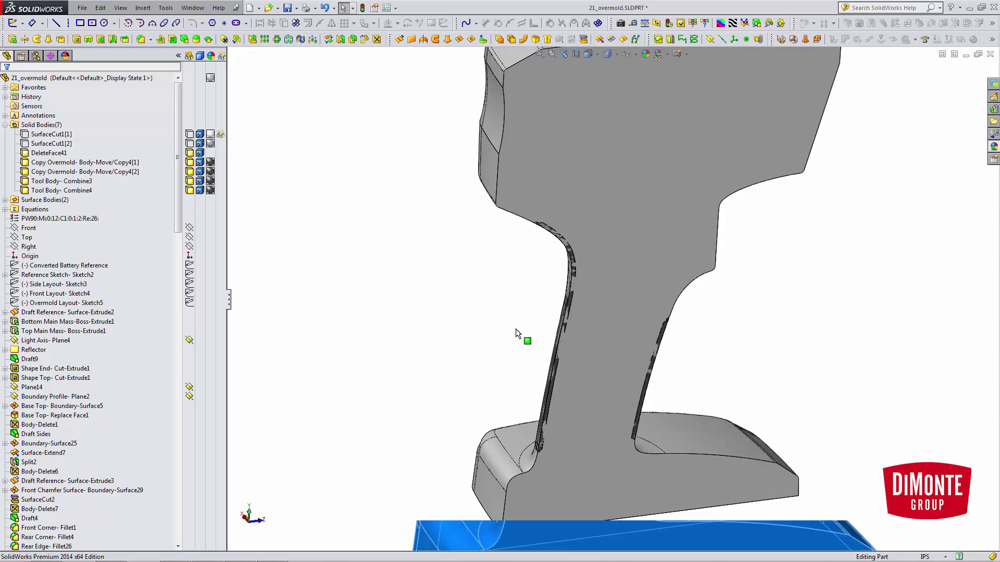
middle_drag(515, 333, 735, 357)
scroll(652, 346, up, 2)
scroll(773, 305, down, 1)
Roll the part forward from Body-Move/Copy7 through Tool Body- Combine7
drag(179, 203, 188, 421)
drag(179, 313, 173, 382)
scroll(118, 368, down, 5)
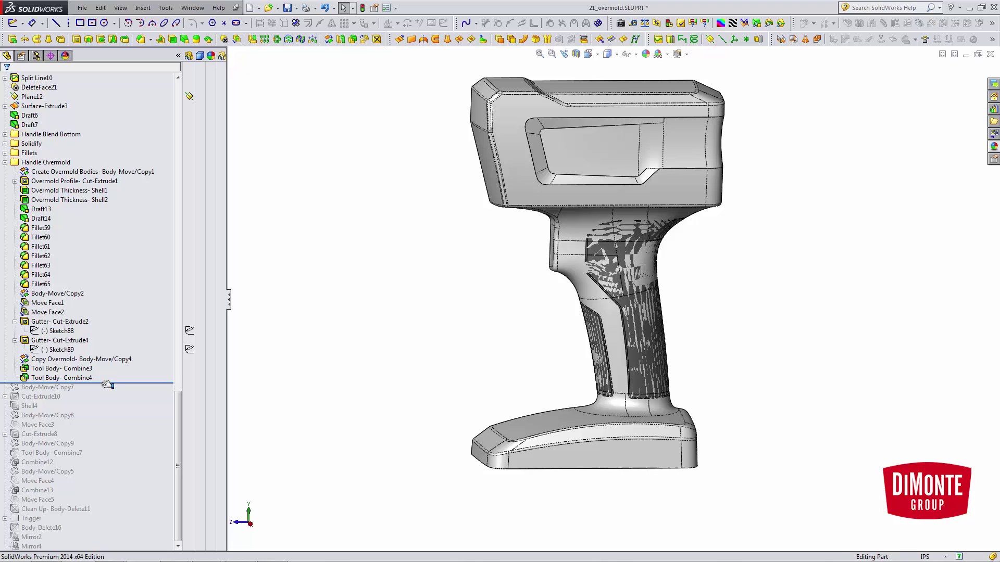
ctrl+middle_drag(540, 371, 485, 424)
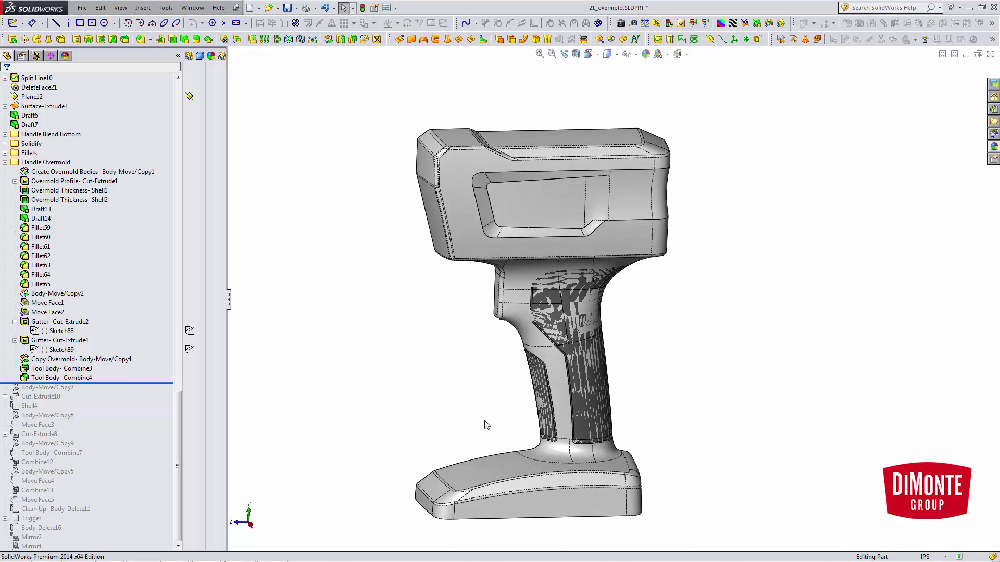
drag(87, 386, 94, 458)
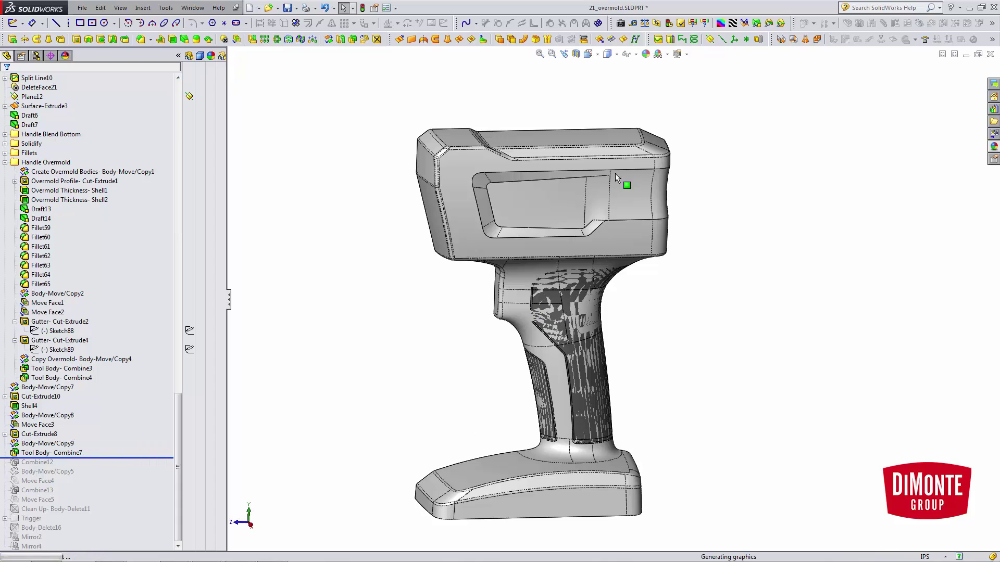
Roll the part forward past Combine12 and Body-Move/Copy5 and view the housing with its overmold bodies
scroll(573, 208, down, 2)
scroll(542, 203, down, 3)
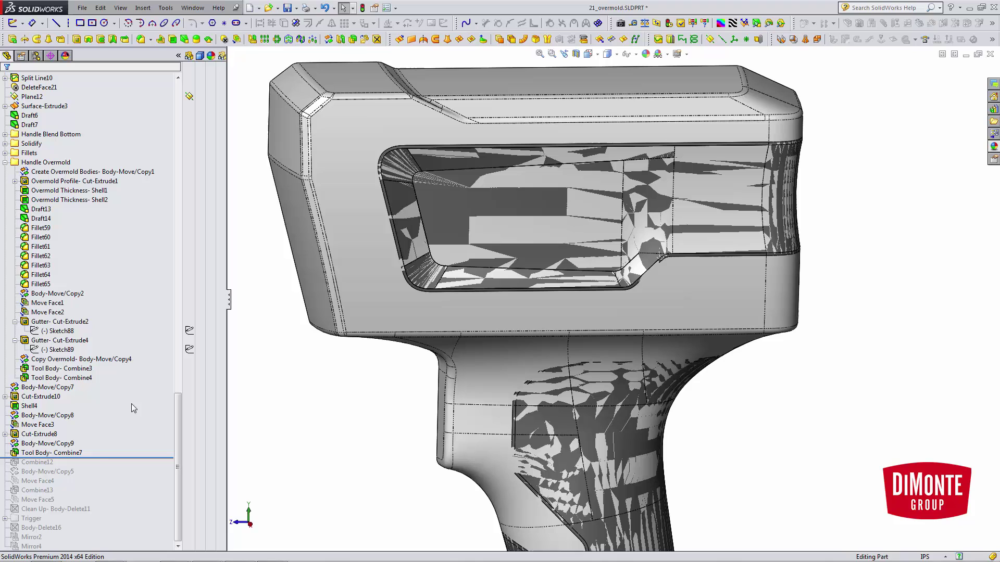
drag(99, 459, 89, 477)
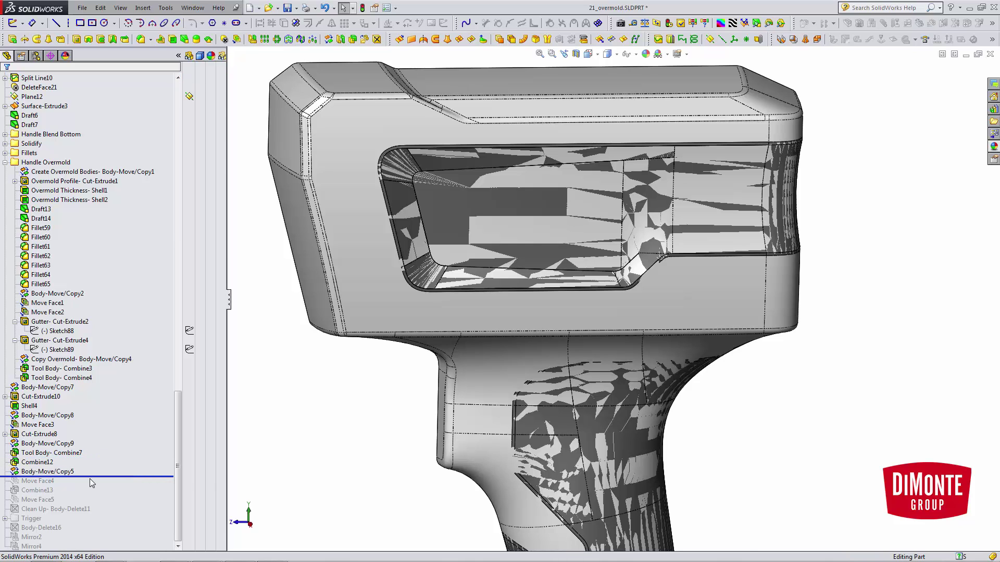
scroll(417, 497, up, 5)
middle_drag(473, 446, 478, 418)
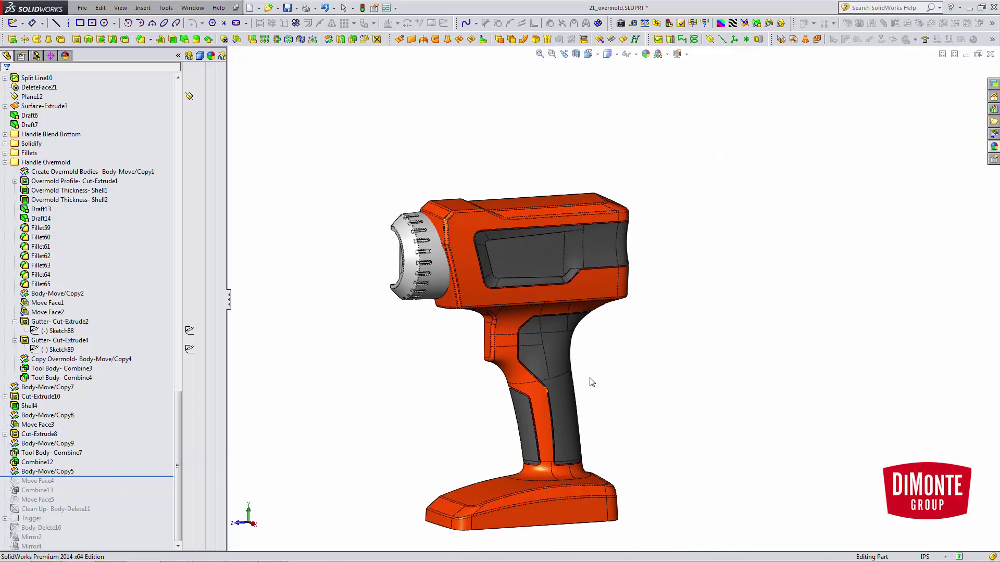
scroll(590, 382, down, 1)
Roll the part back to just after Combine12 and review the main body and tool bodies in its Subtract definition
mouse_move(100, 477)
mouse_down()
mouse_move(103, 457)
mouse_move(94, 466)
mouse_up()
click(42, 463)
click(50, 434)
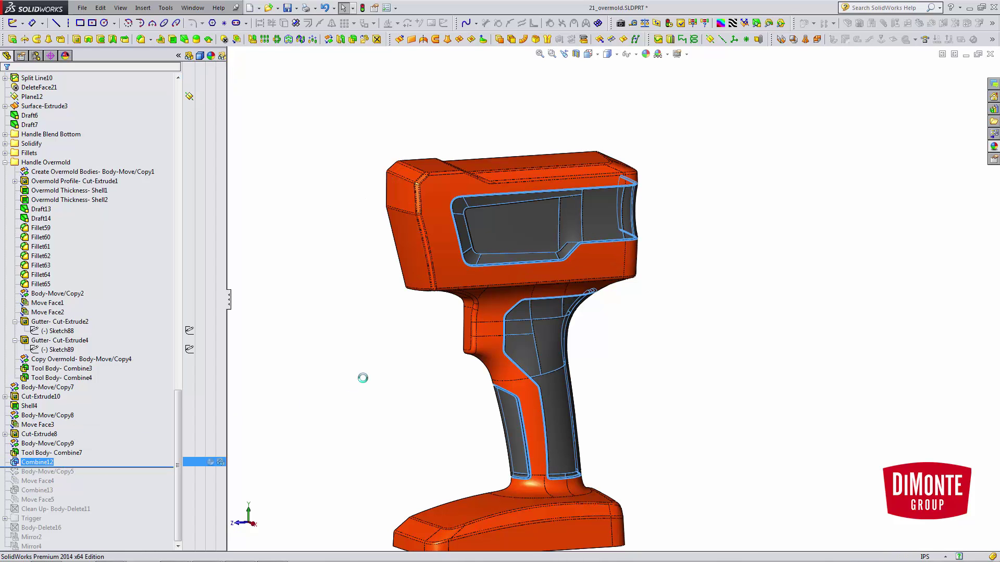
click(70, 160)
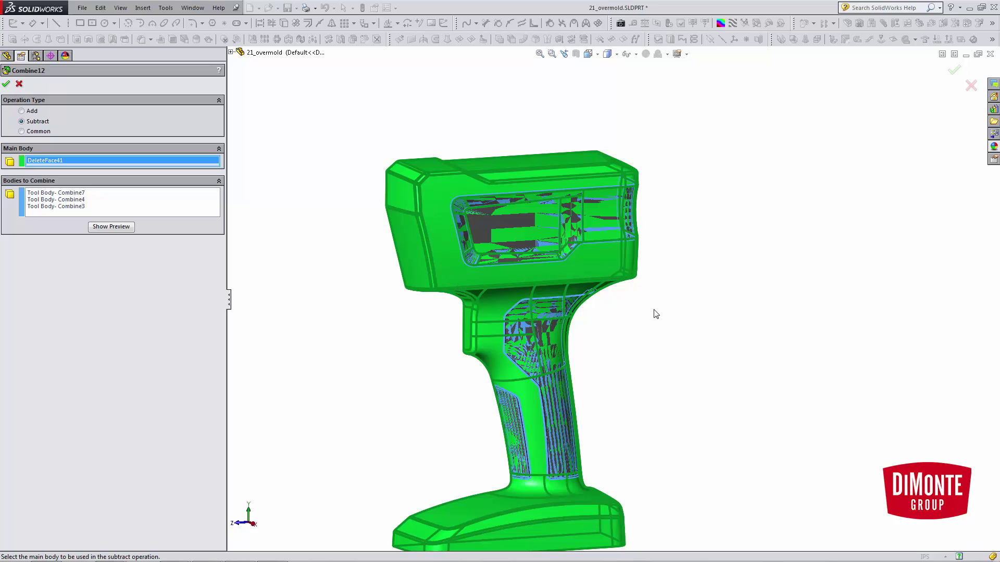
scroll(651, 333, up, 3)
click(64, 203)
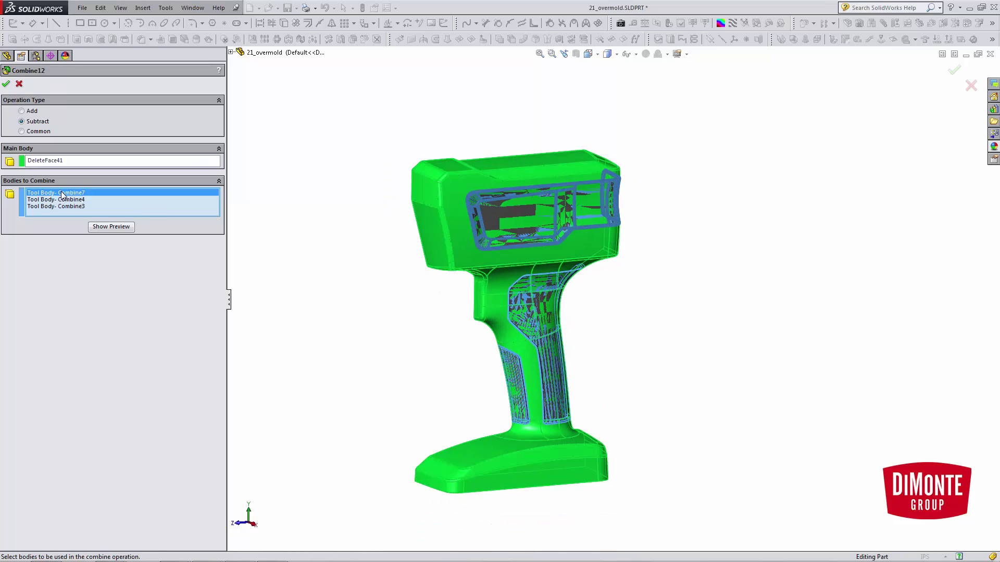
click(20, 85)
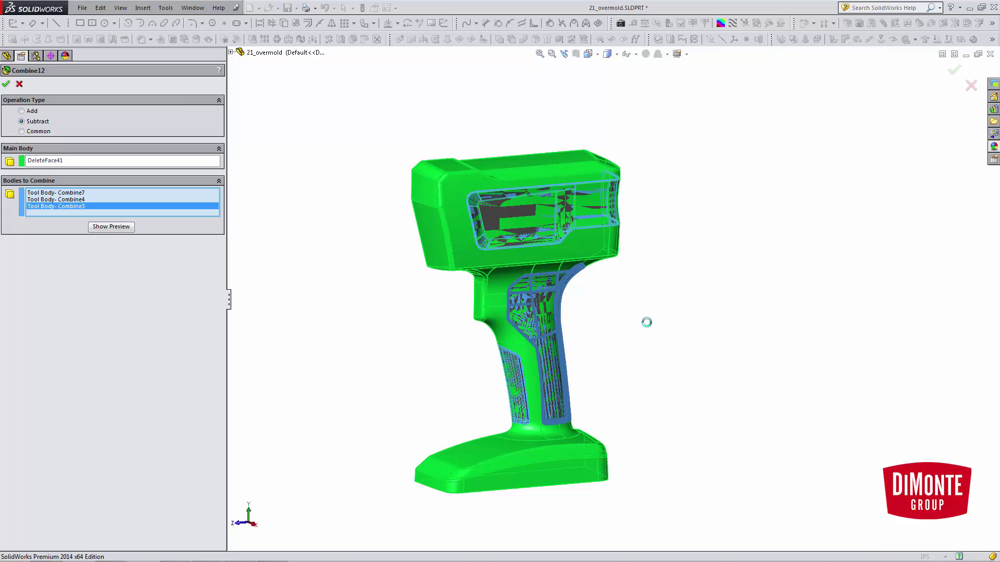
Hide the upper overmold and both handle overmold bodies and inspect the recesses cut into the housing
middle_drag(654, 321, 583, 312)
click(516, 204)
right_click(515, 204)
click(524, 192)
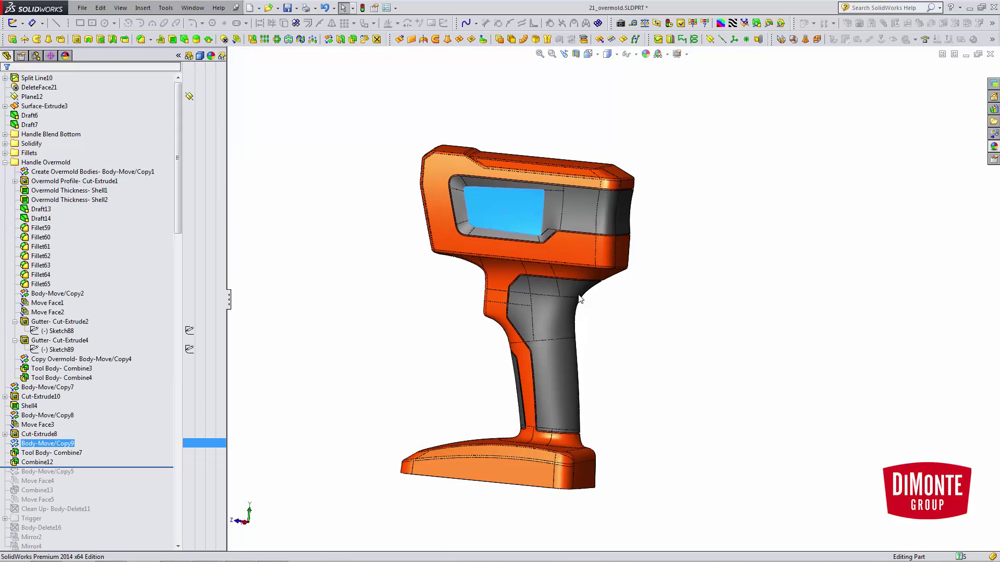
right_click(555, 318)
click(573, 301)
middle_drag(540, 348, 558, 341)
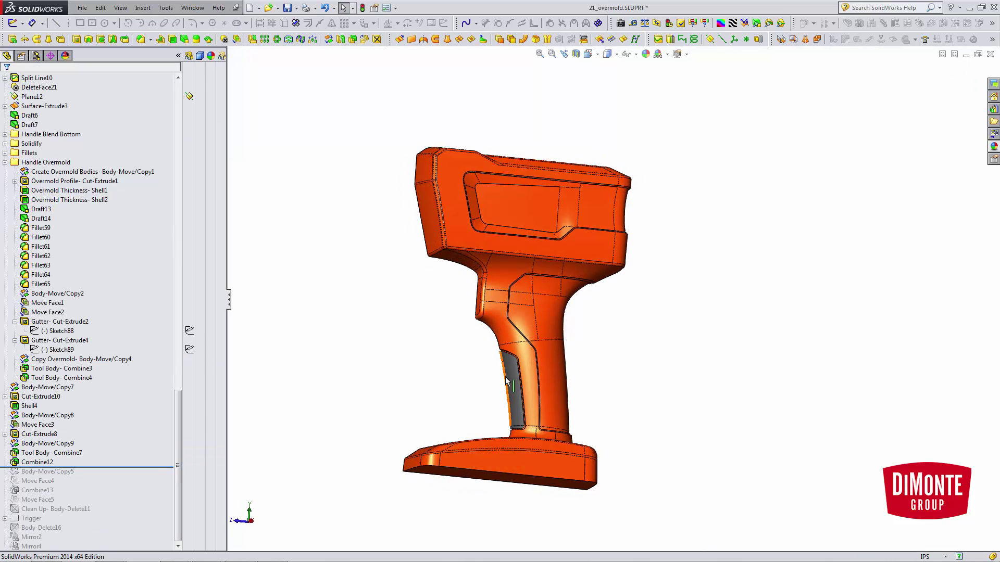
right_click(513, 374)
click(532, 317)
middle_drag(544, 232, 618, 203)
scroll(604, 196, down, 6)
middle_drag(429, 237, 492, 224)
scroll(457, 328, up, 6)
scroll(593, 359, up, 1)
middle_drag(649, 386, 654, 348)
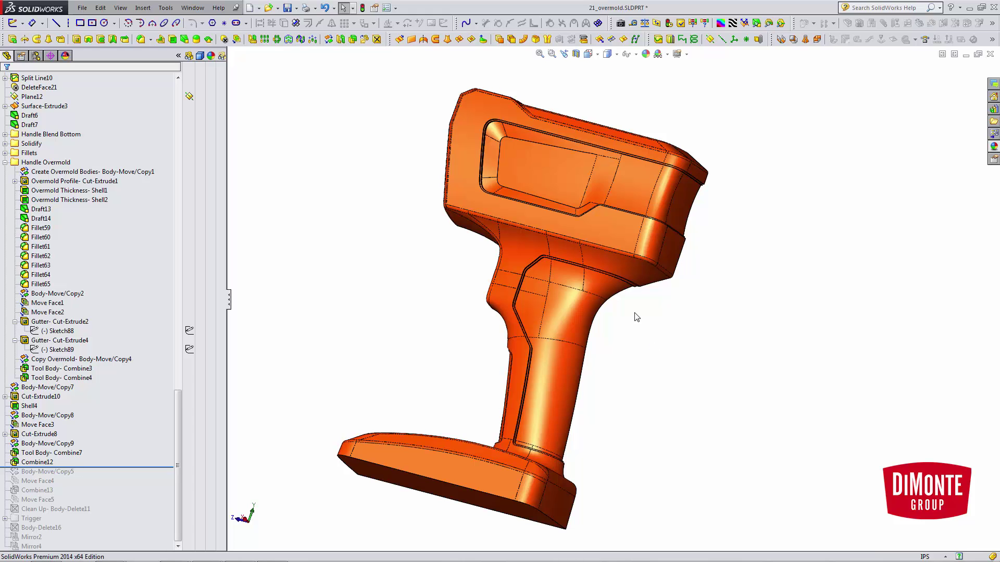
Show the Body-Move/Copy9 body and both Copy Overmold- Body-Move/Copy4 bodies again
scroll(170, 353, up, 20)
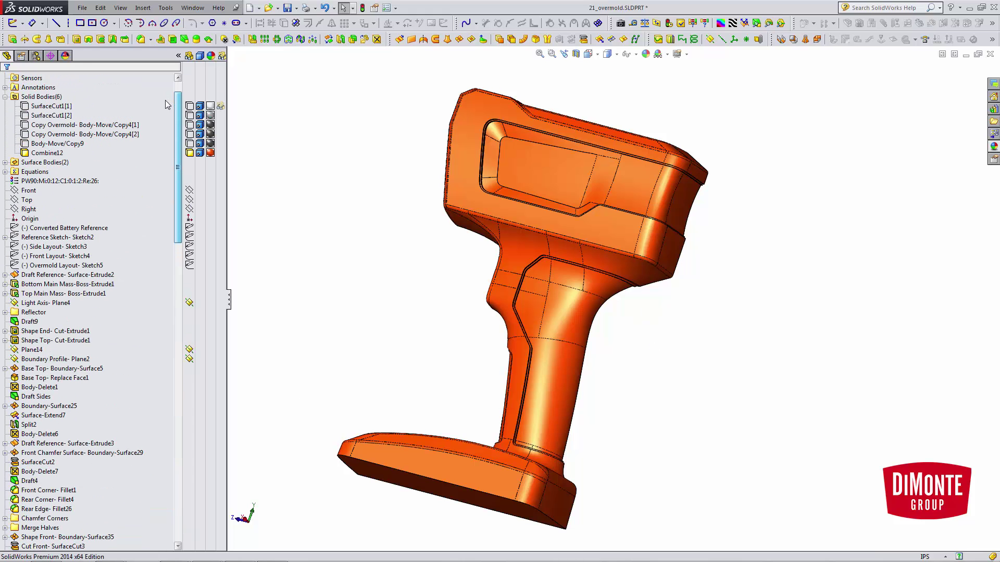
click(52, 116)
click(52, 125)
click(52, 135)
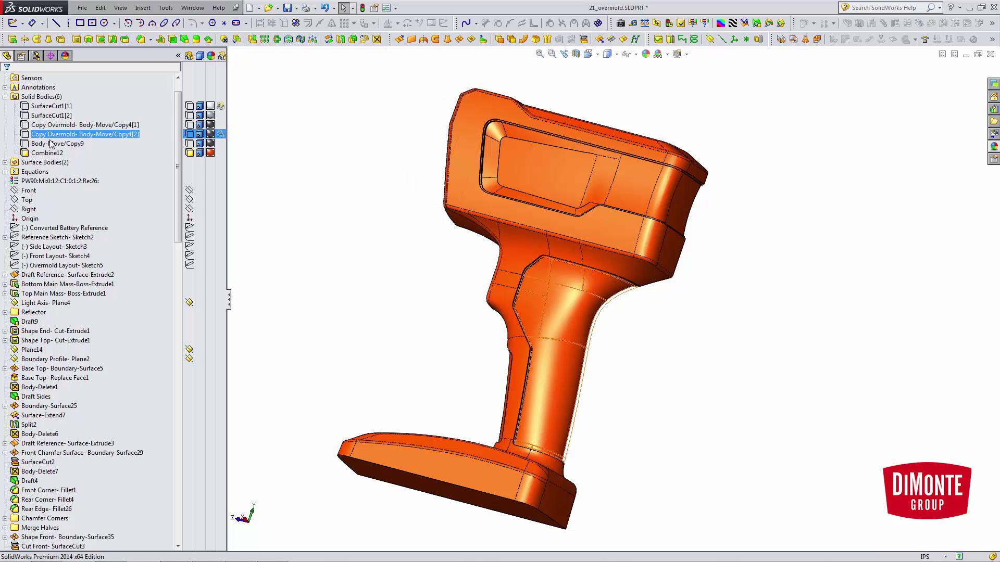
click(52, 144)
click(57, 129)
click(55, 126)
ctrl+click(56, 135)
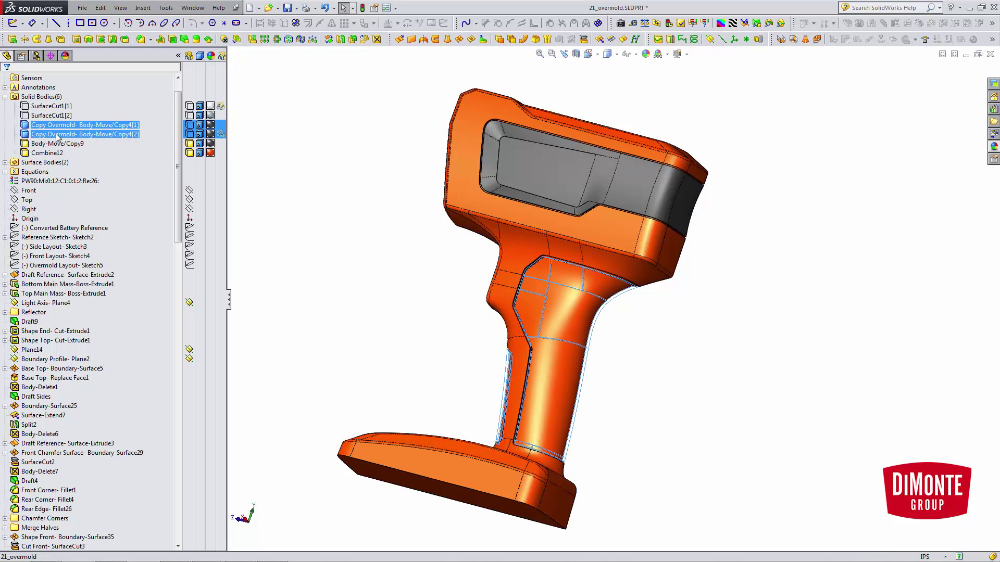
click(61, 123)
click(326, 258)
click(352, 271)
Examine the gutter between the upper overmold and the housing up close, including the rear corner
scroll(647, 217, down, 10)
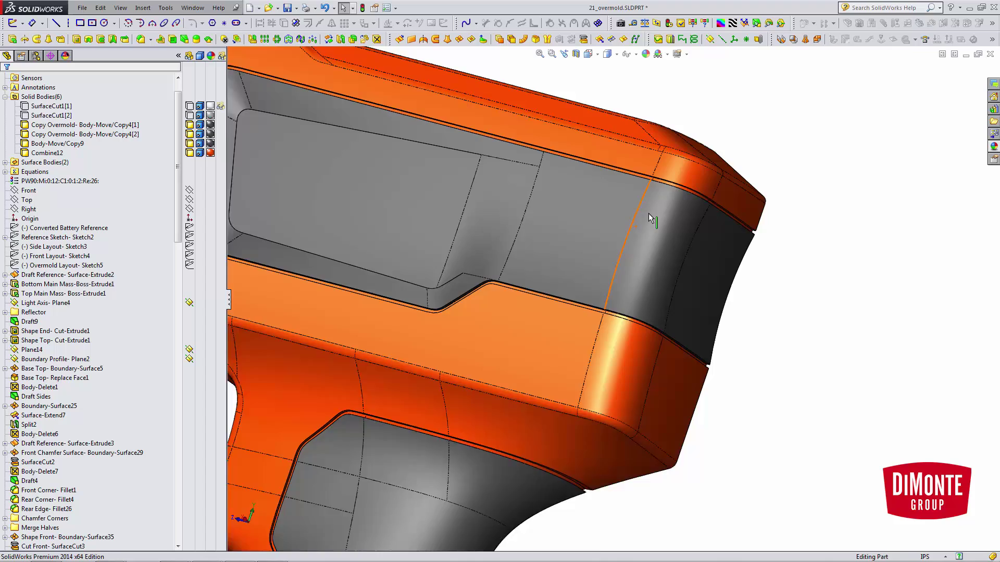
scroll(702, 218, down, 2)
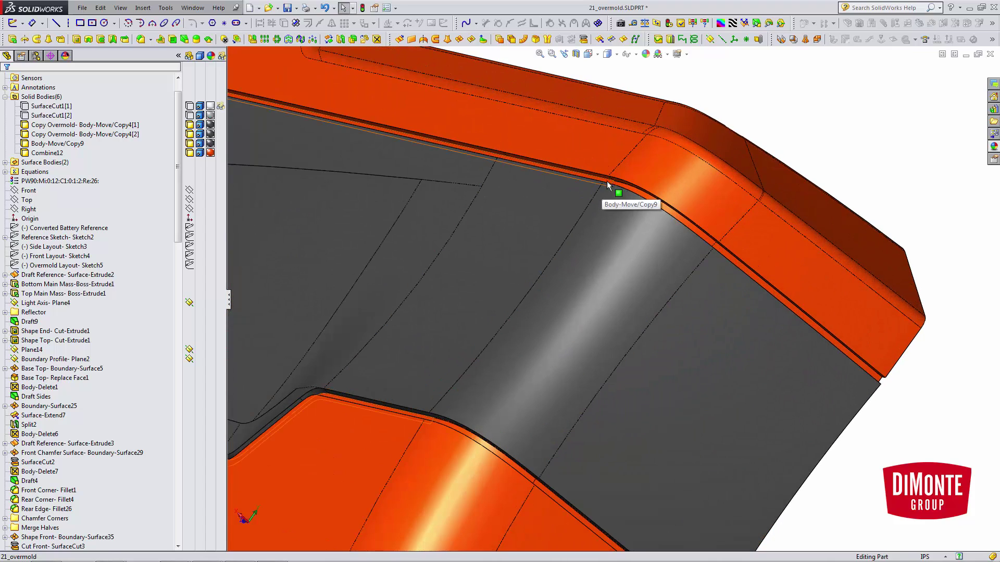
scroll(499, 348, up, 3)
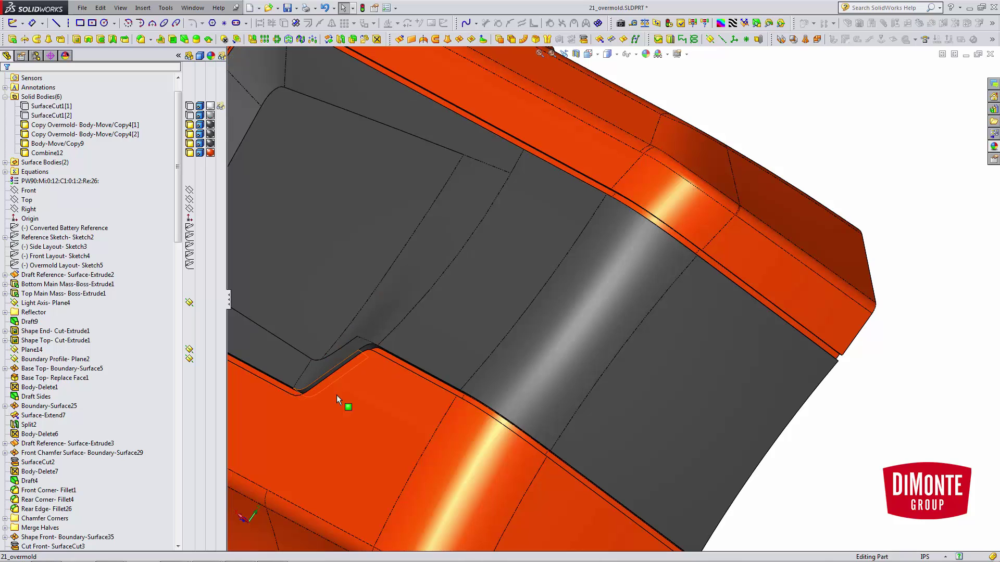
scroll(536, 461, up, 6)
middle_drag(507, 402, 636, 349)
scroll(654, 516, up, 2)
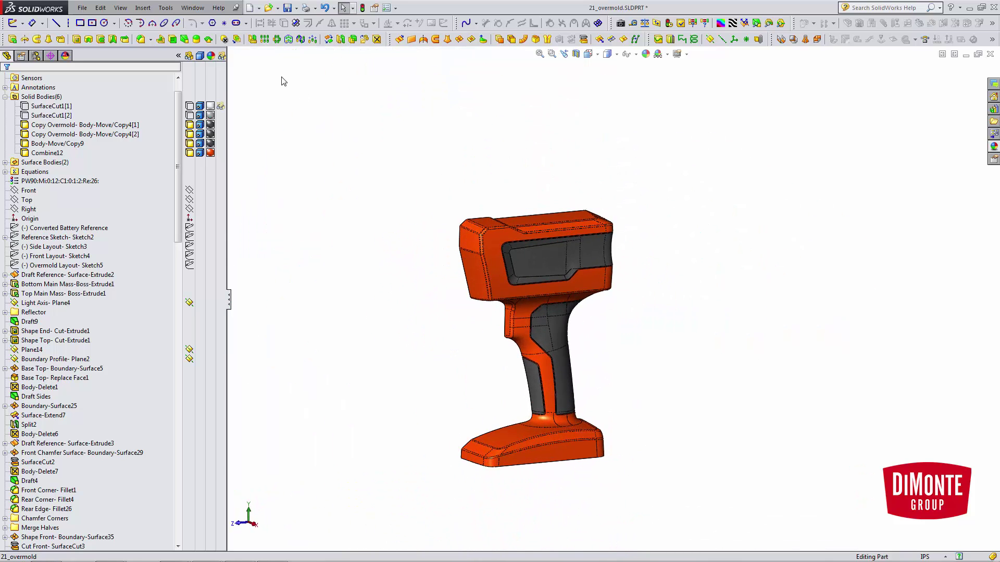
Switch to the HID Flashlight assembly window and view the complete flashlight with its battery
click(192, 8)
click(232, 111)
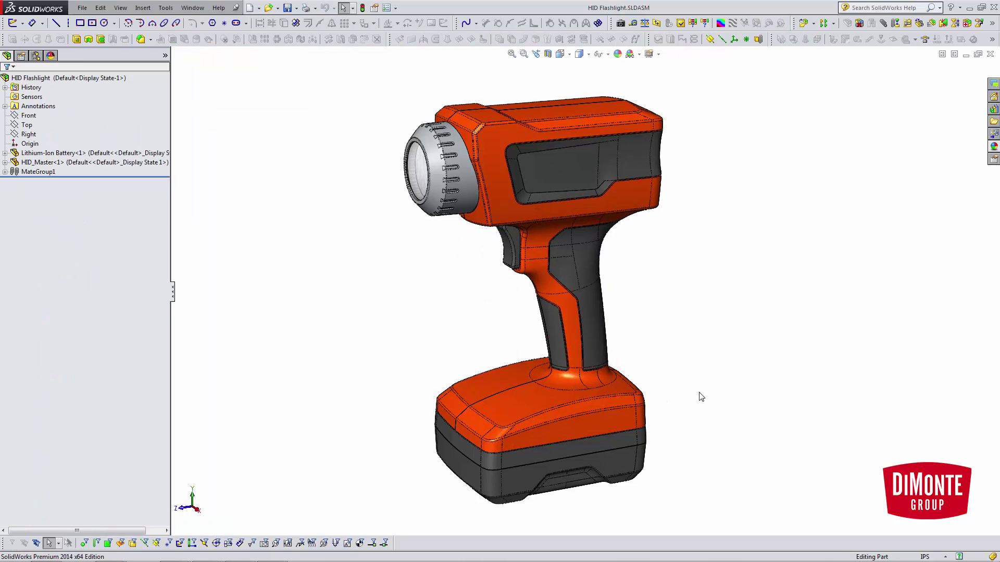
middle_drag(696, 380, 699, 369)
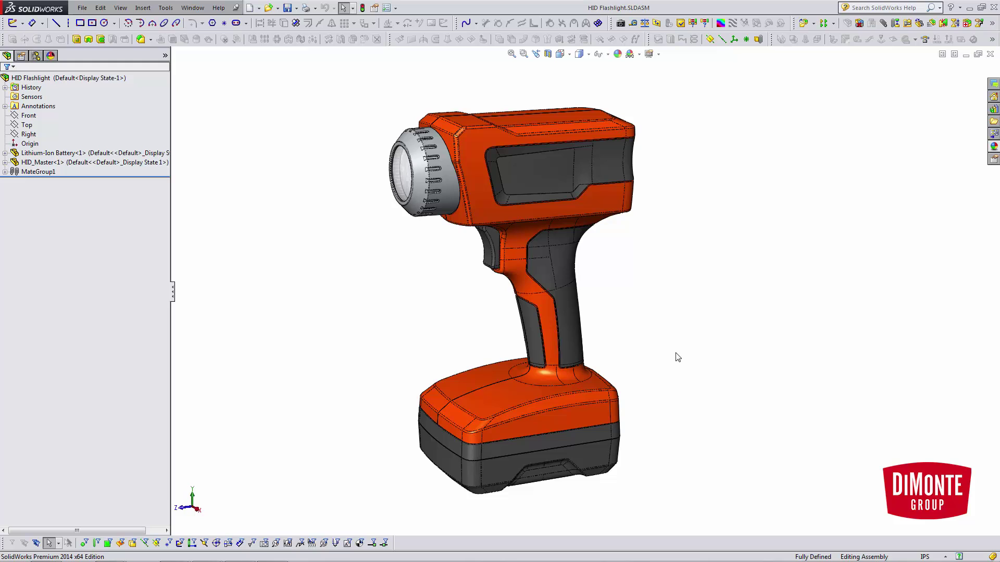
mouse_move(675, 359)
ctrl+middle_down()
mouse_move(687, 359)
mouse_move(678, 357)
ctrl+middle_up()
scroll(687, 363, up, 1)
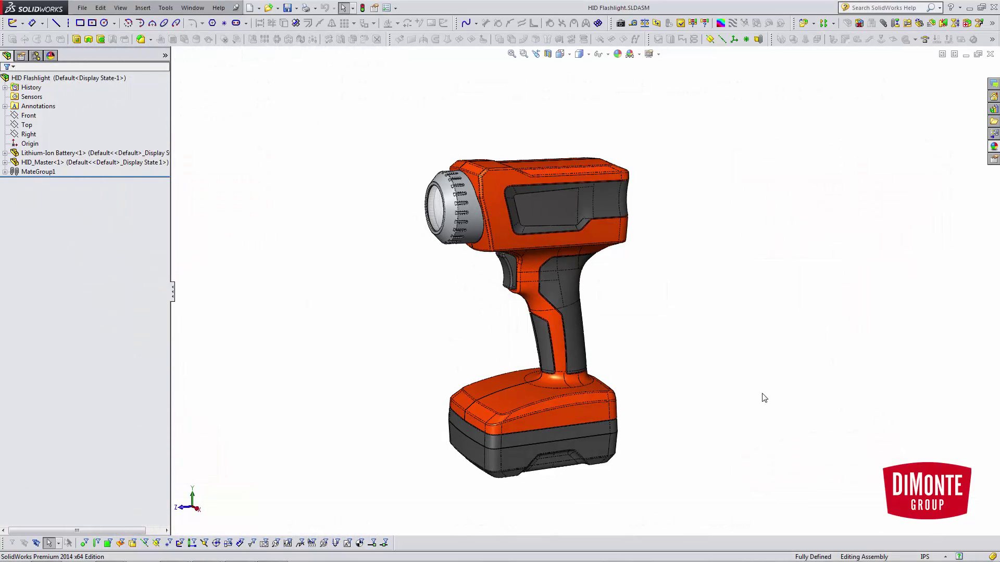
ctrl+middle_drag(762, 394, 771, 370)
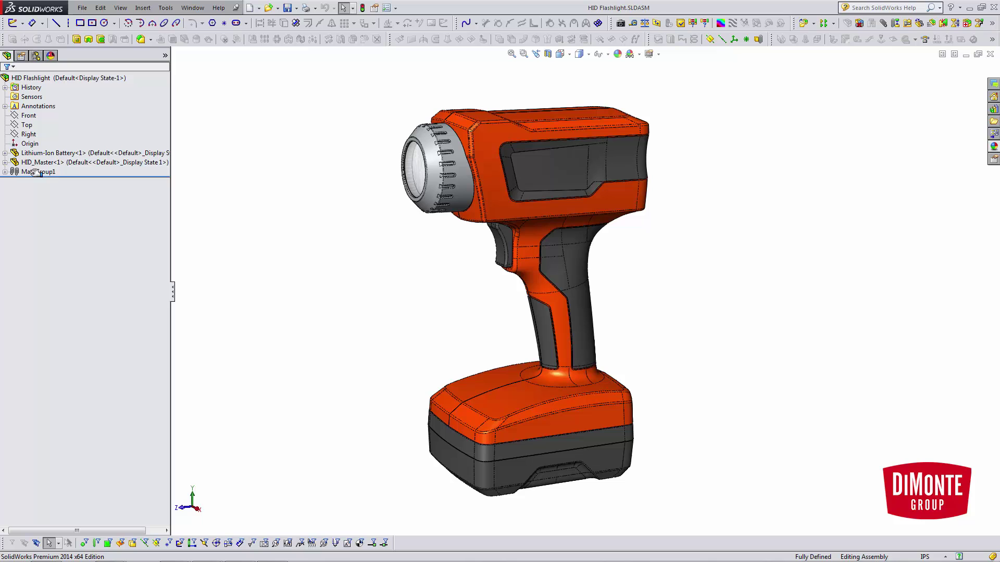
Expand the HID_Master component and look through its feature list down to the Handle Overmold folder
click(5, 162)
scroll(107, 229, down, 10)
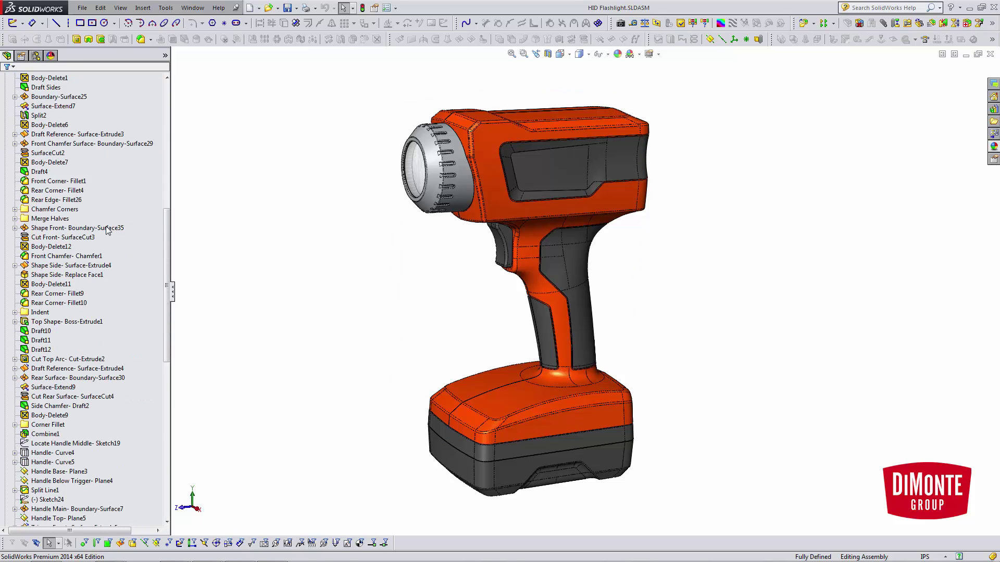
scroll(106, 228, down, 7)
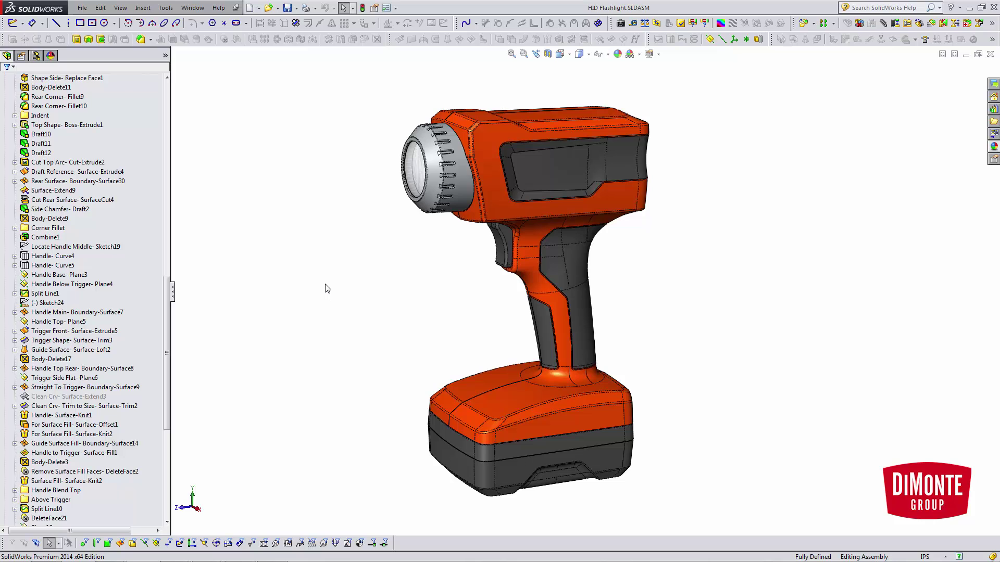
middle_drag(326, 288, 346, 314)
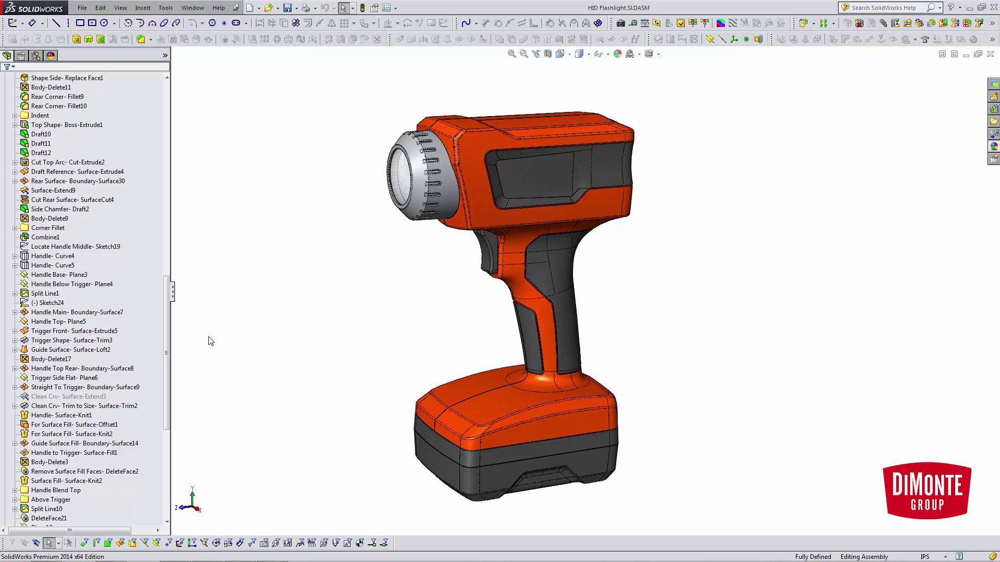
drag(169, 333, 177, 371)
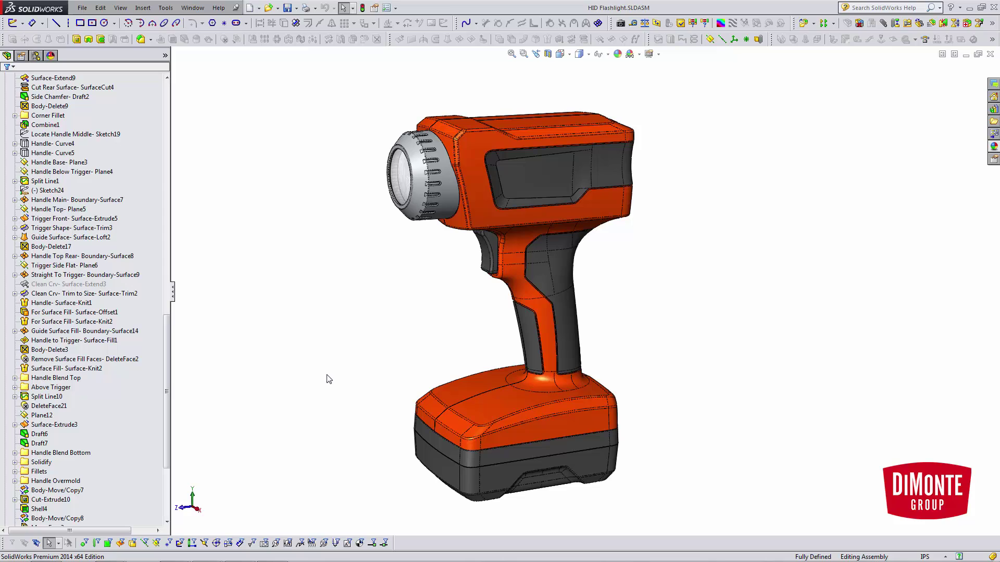